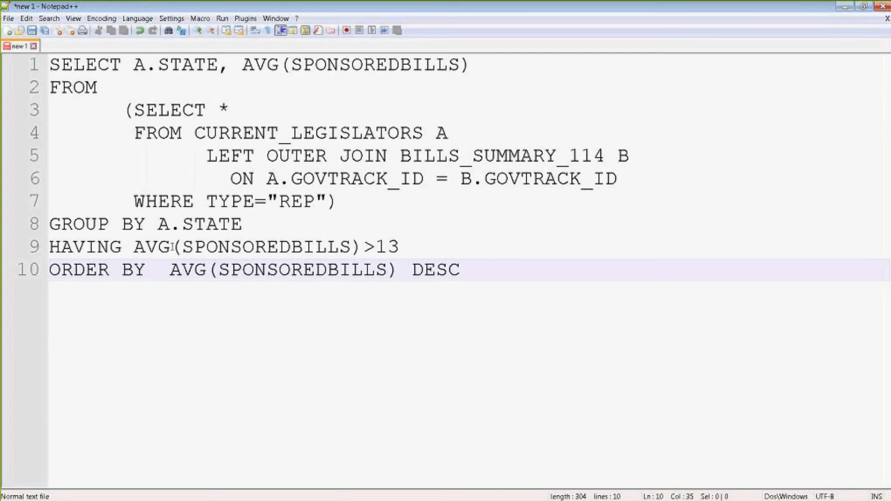
- Highlight the subquery lines in the SQL query, then minimize Notepad++ to reveal Alteryx
left_click(133, 110)
left_click_drag(133, 110, 326, 201)
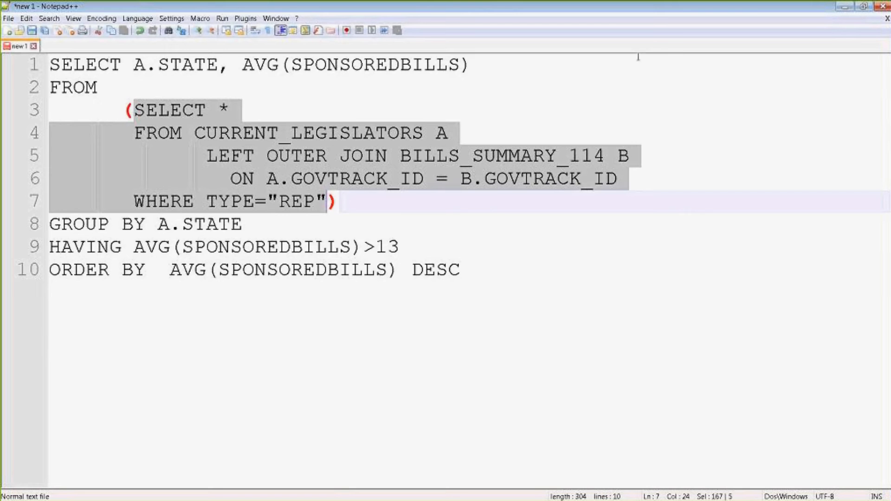
left_click_drag(448, 133, 146, 110)
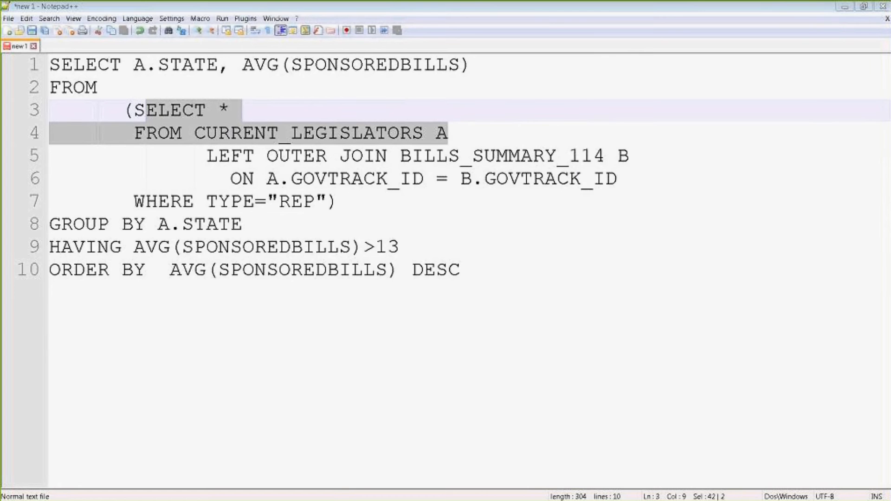
left_click(845, 7)
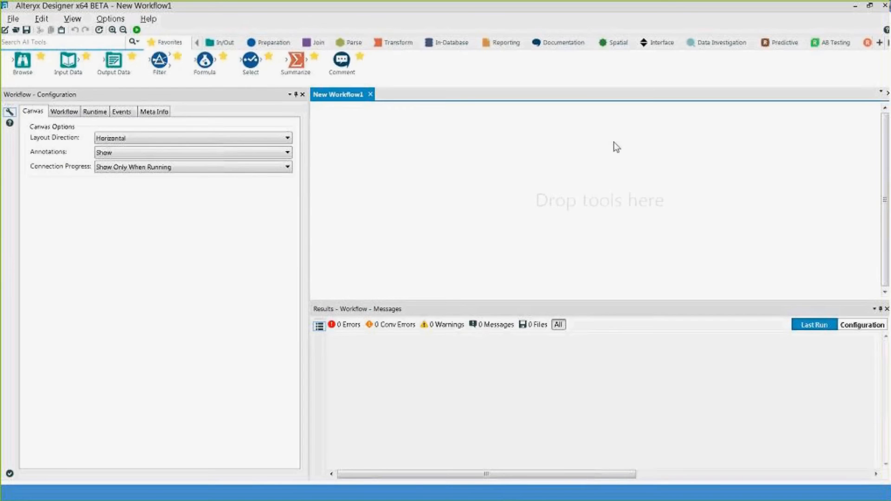
- Place an Input Data tool on the empty canvas and choose to browse for a file
left_click(72, 62)
left_click_drag(71, 61, 364, 171)
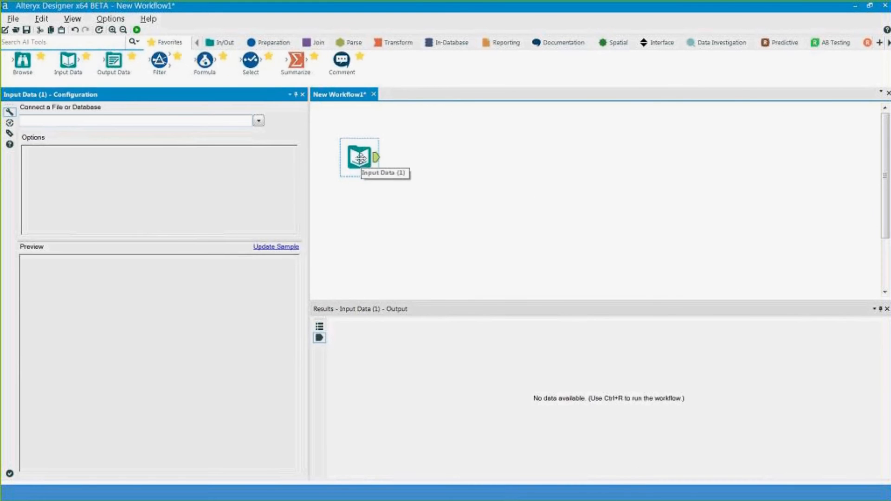
left_click(262, 123)
left_click(258, 133)
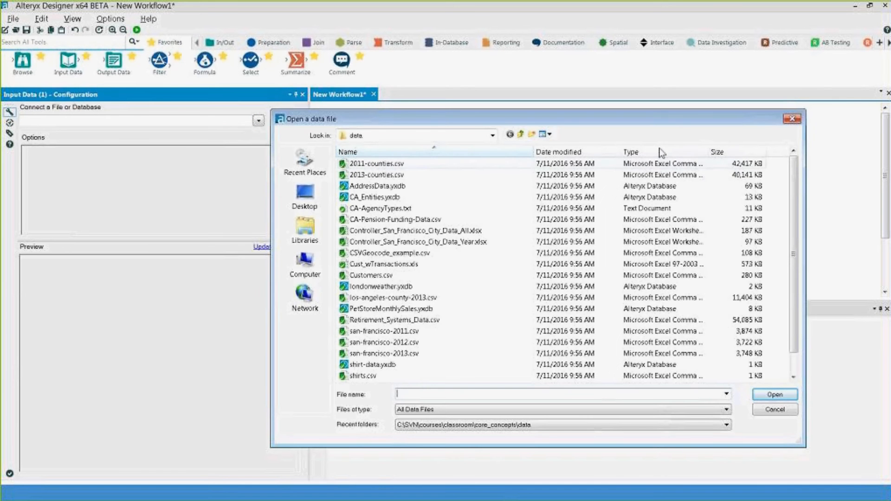
- Navigate to courses\virtual\basics\alteryx_for_SQL_users\data and open legislators-current.csv
left_click(522, 134)
left_click(521, 135)
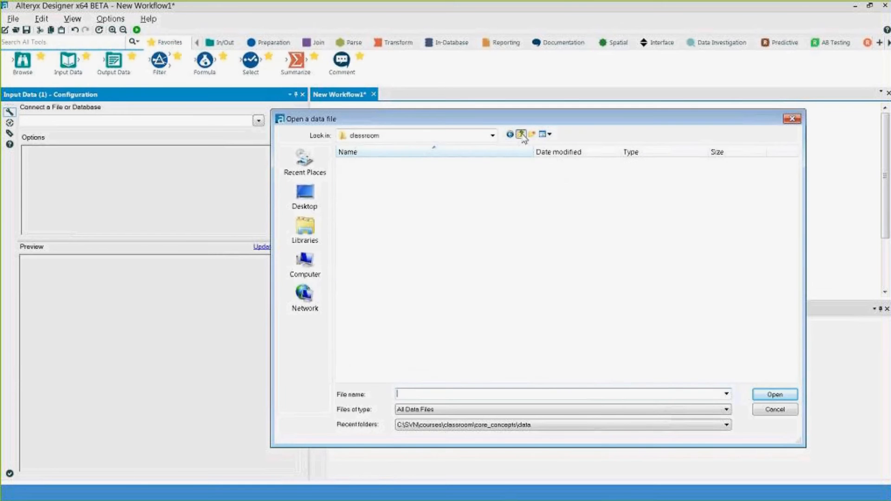
left_click(522, 135)
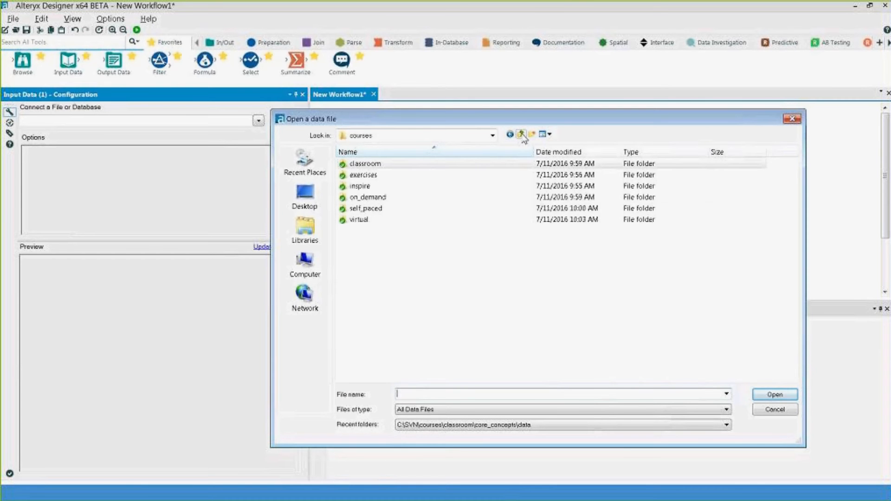
double_click(440, 220)
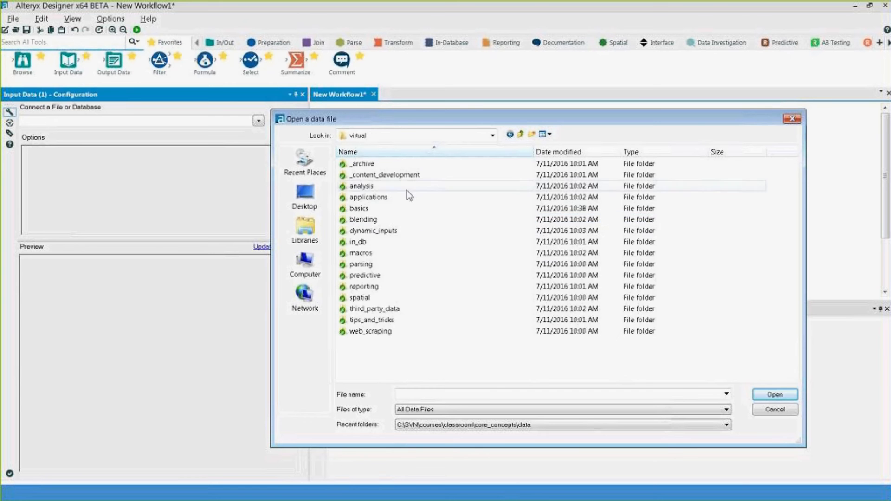
double_click(366, 208)
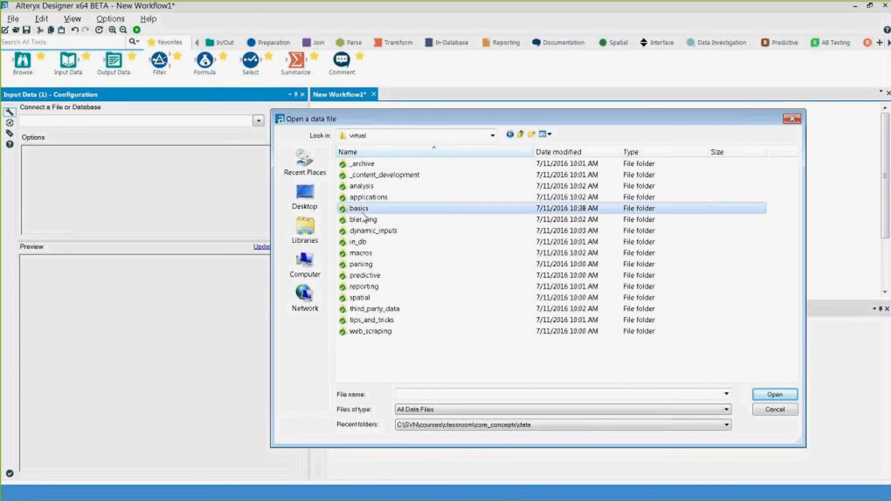
double_click(370, 186)
double_click(369, 165)
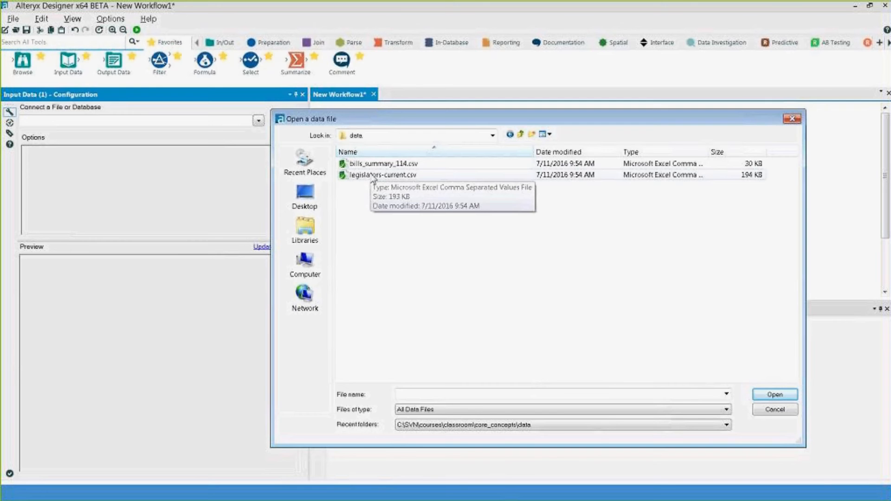
double_click(374, 176)
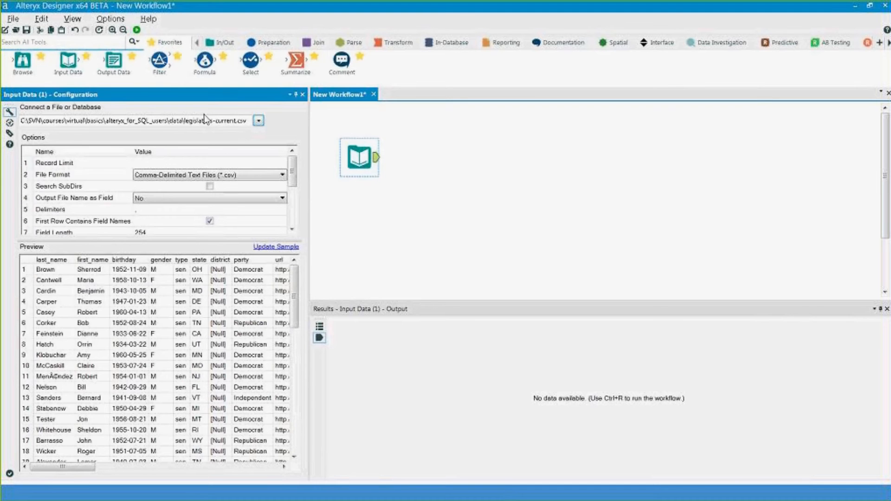
- Set Record Limit to 10 and update the sample preview of the legislators data
left_click(144, 163)
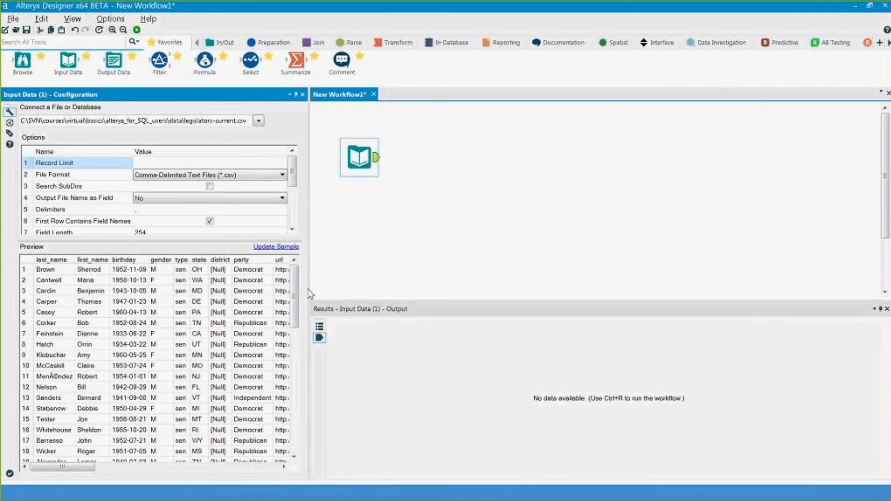
left_click_drag(310, 291, 375, 282)
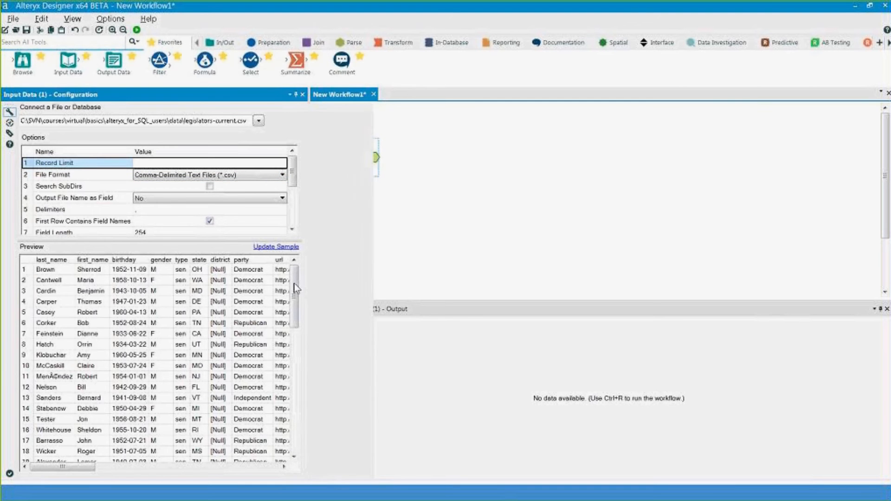
scroll(355, 426, "down", 7)
scroll(356, 426, "down", 5)
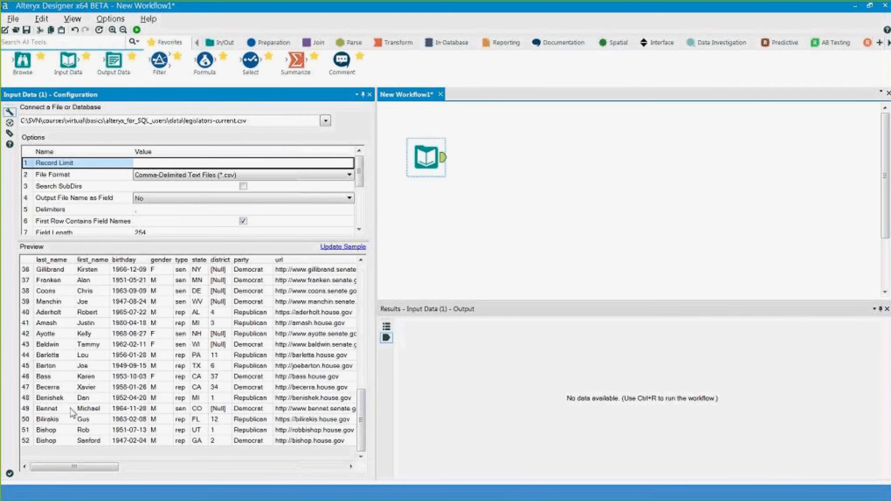
left_click(159, 161)
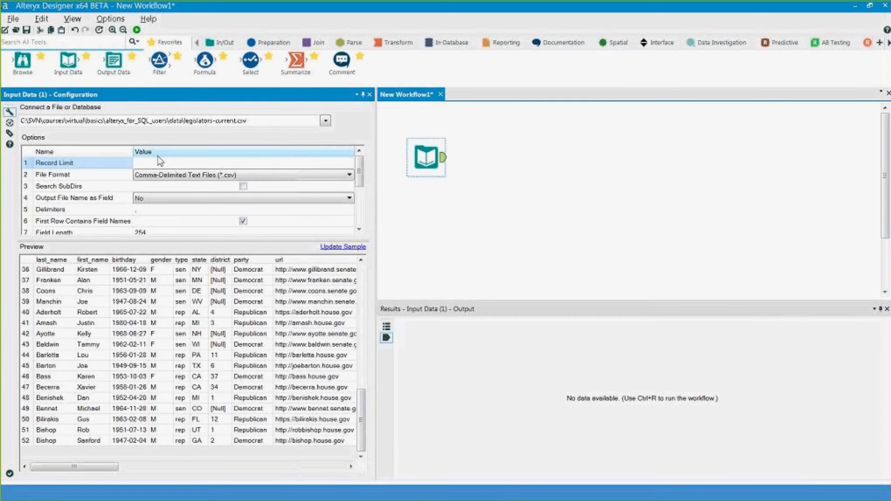
type("10")
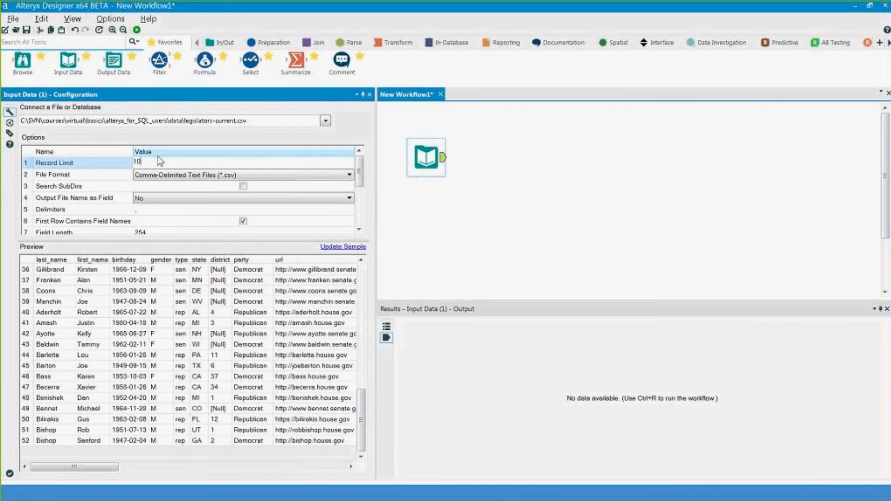
left_click(352, 249)
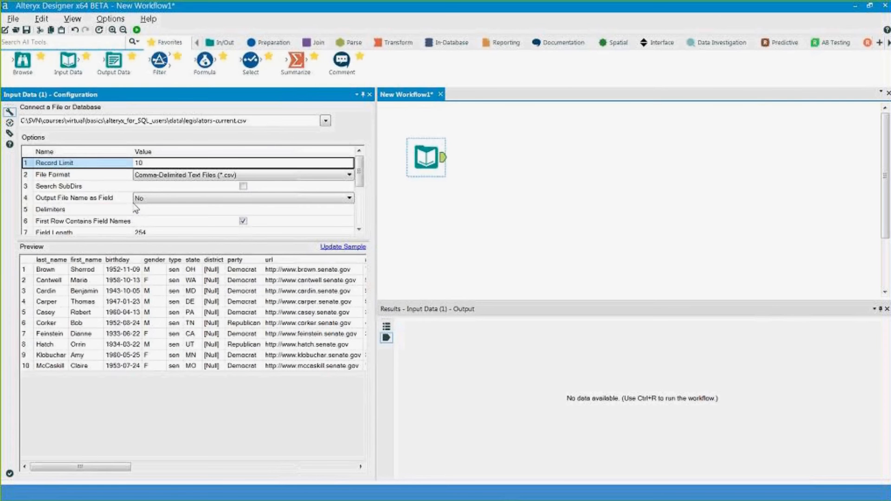
left_click_drag(50, 270, 54, 367)
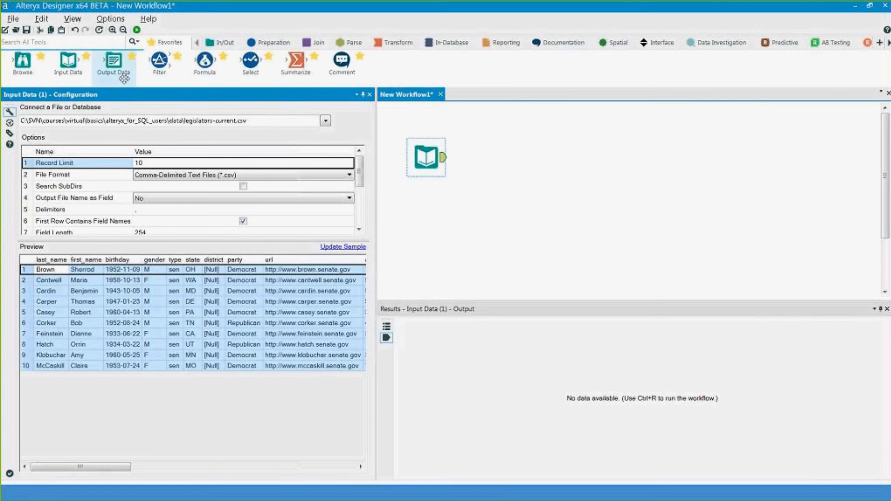
- Clear the Record Limit value so all legislator records are read
left_click(150, 162)
key("BackSpace")
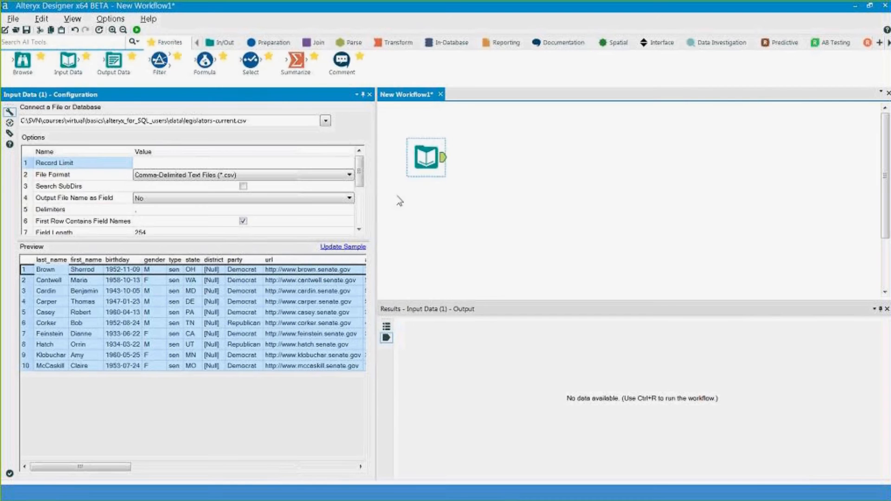
left_click(438, 165)
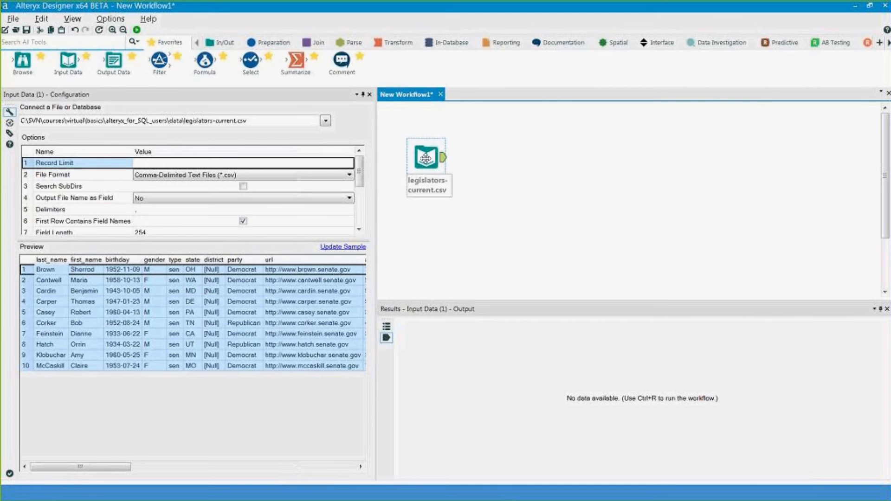
- Nudge the legislators input upward and drop a second Input Data tool below it
left_click_drag(424, 162, 424, 146)
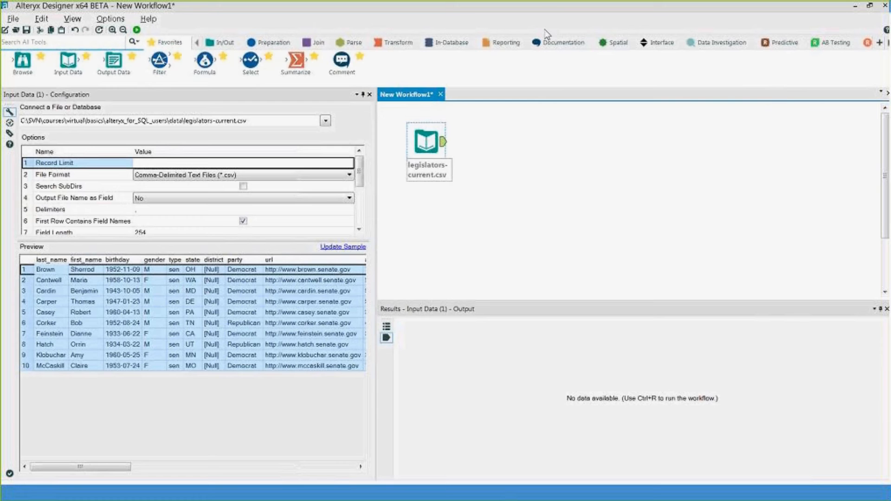
left_click_drag(68, 63, 424, 222)
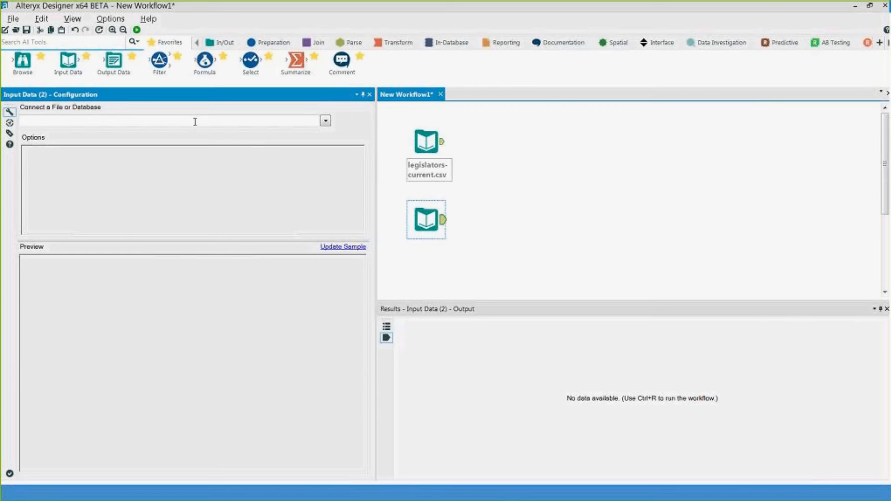
- Load bills_summary_114.csv into the second input, then bring up the SQL query in Notepad++
left_click(326, 121)
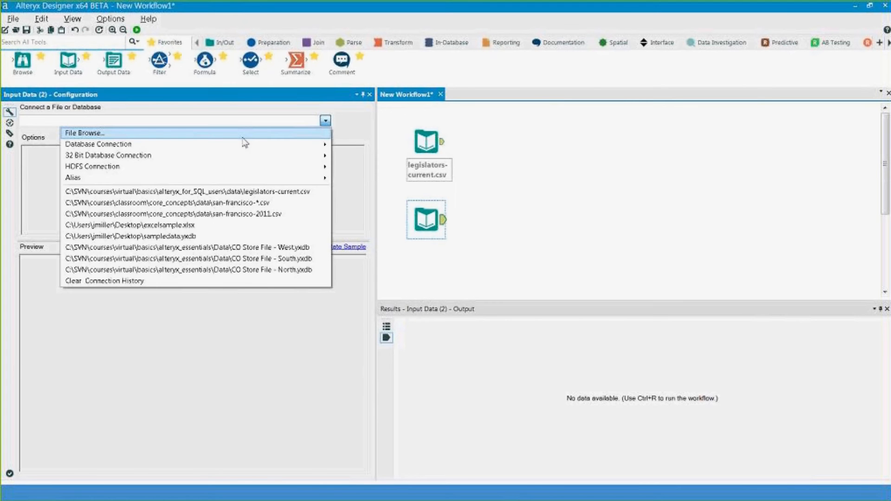
left_click(243, 138)
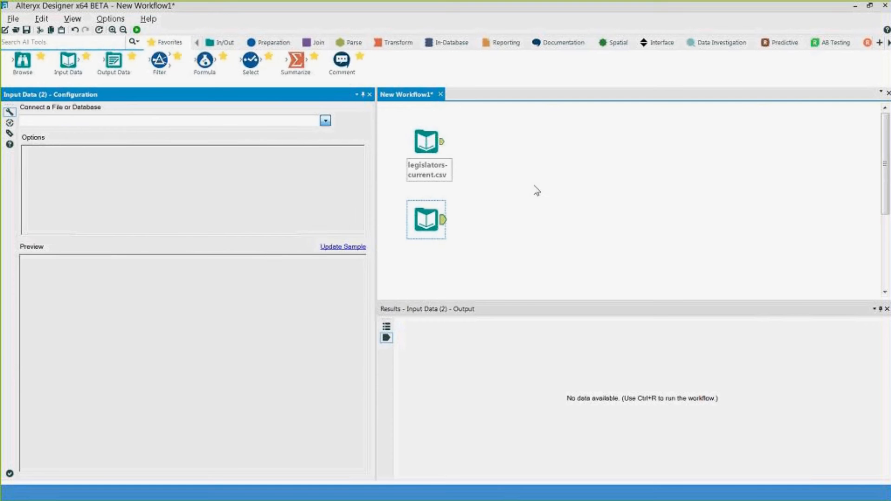
left_click(373, 165)
double_click(373, 166)
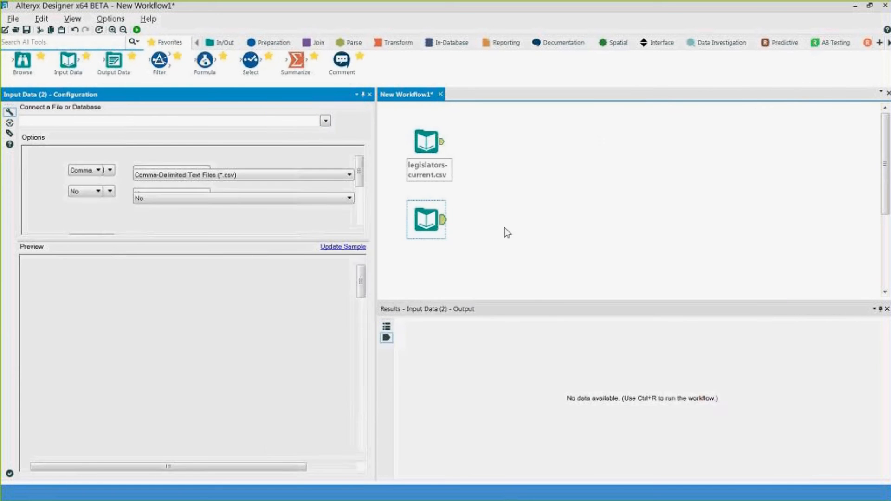
left_click(505, 227)
left_click(428, 224)
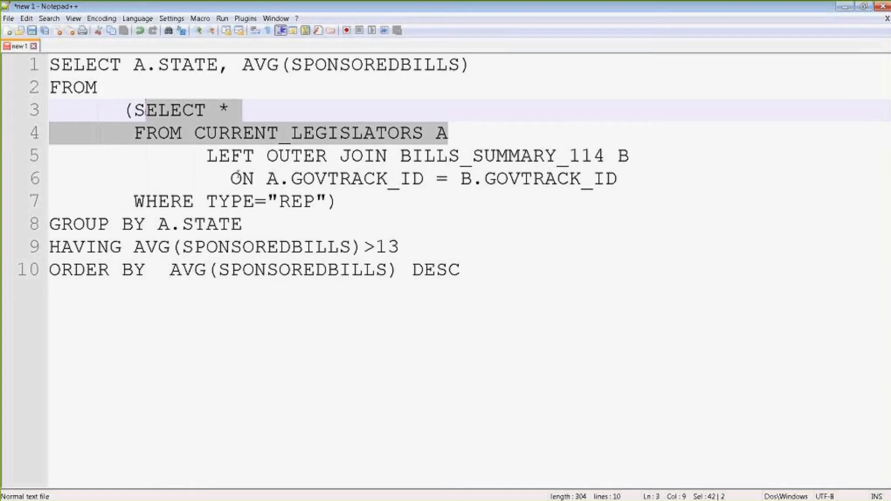
left_click(242, 180)
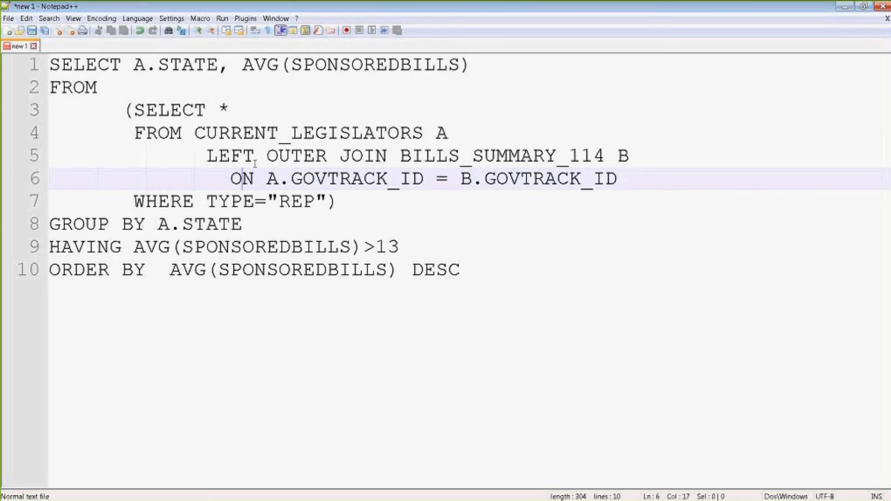
- Review the query's table names and the GOVTRACK_ID join condition in Notepad++
left_click_drag(218, 158, 608, 155)
left_click(403, 160)
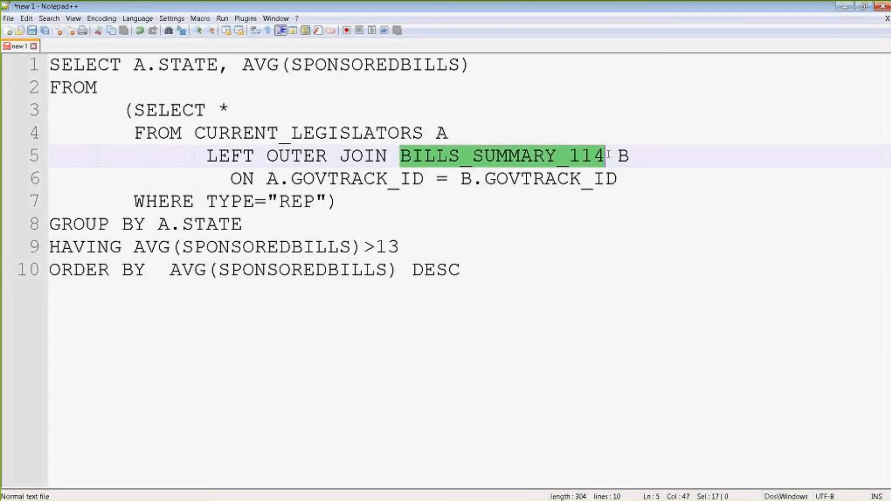
left_click_drag(232, 133, 375, 132)
left_click_drag(597, 5, 531, 249)
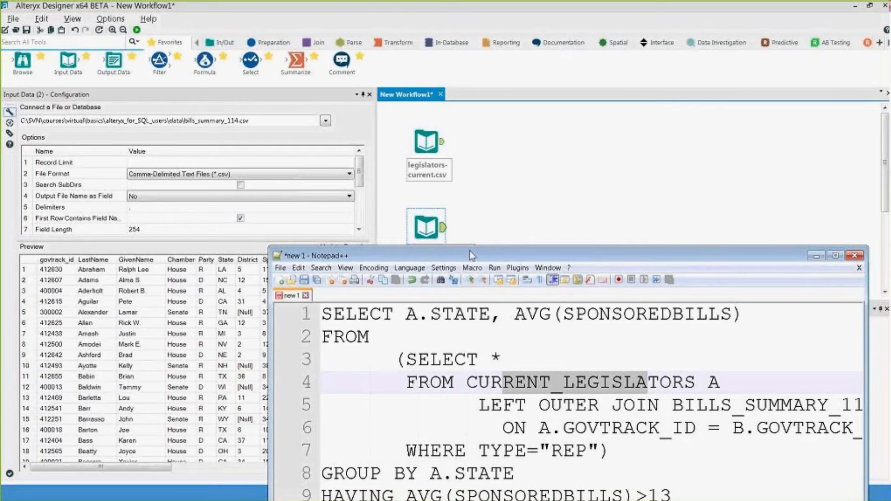
double_click(470, 251)
left_click_drag(302, 179, 480, 182)
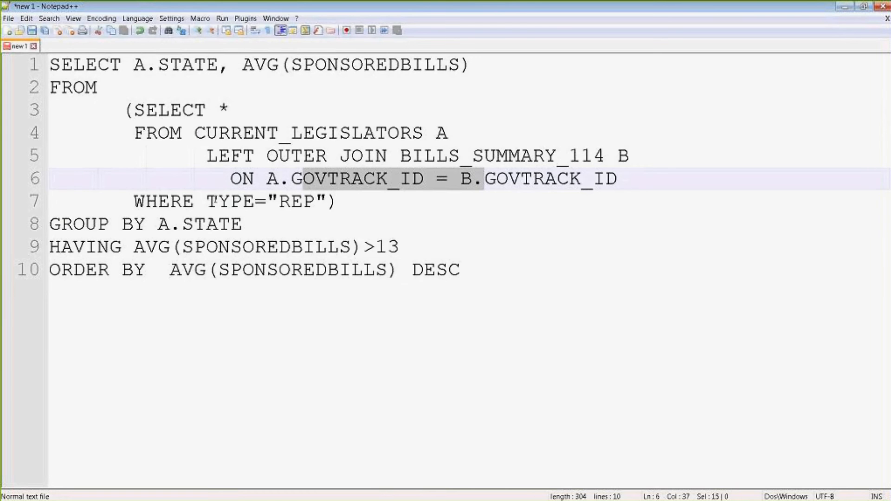
- Prefix TYPE with 'a.' on line 7, then minimize Notepad++ to return to Alteryx
left_click(206, 202)
type("a.")
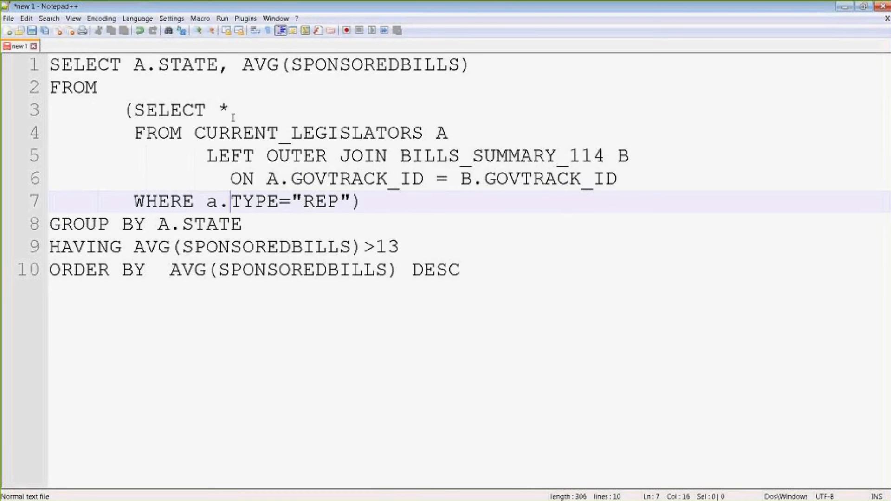
left_click_drag(435, 133, 279, 133)
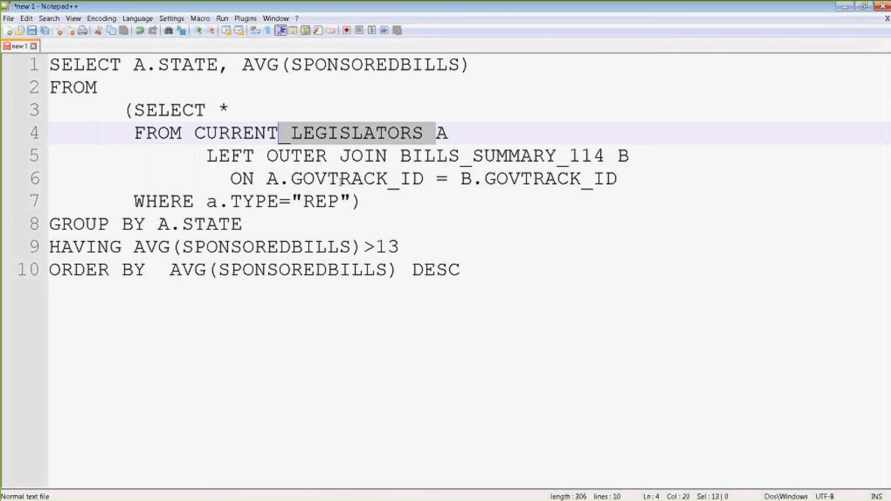
left_click(843, 7)
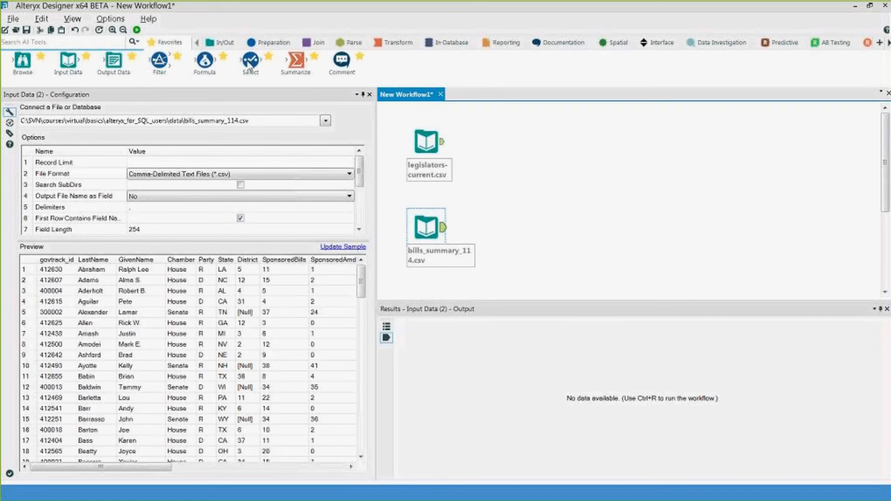
- Connect a Select tool to legislators-current.csv and widen its Field column
left_click_drag(246, 64, 490, 149)
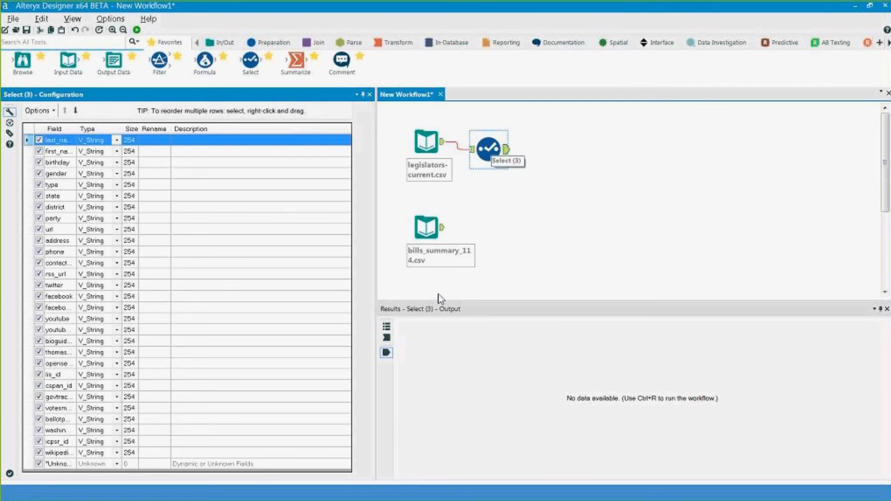
left_click_drag(77, 129, 117, 129)
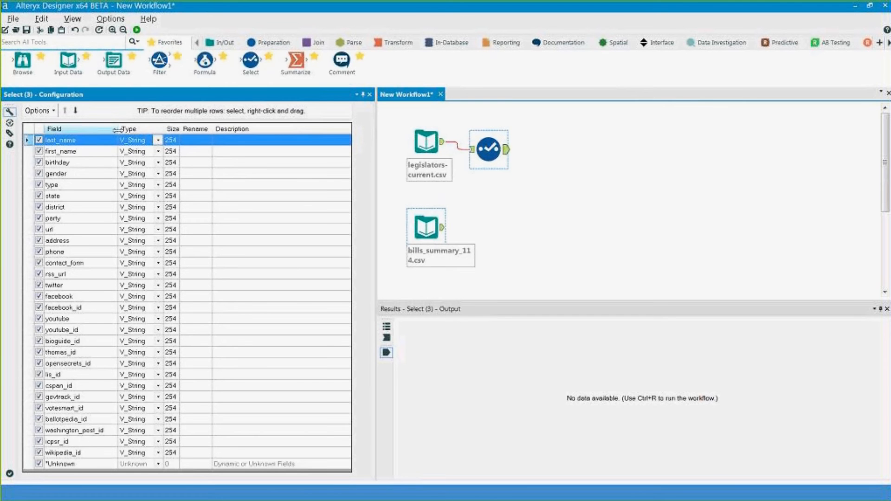
- Uncheck the birthday, gender and url fields in the legislators Select tool
left_click(39, 163)
left_click(40, 174)
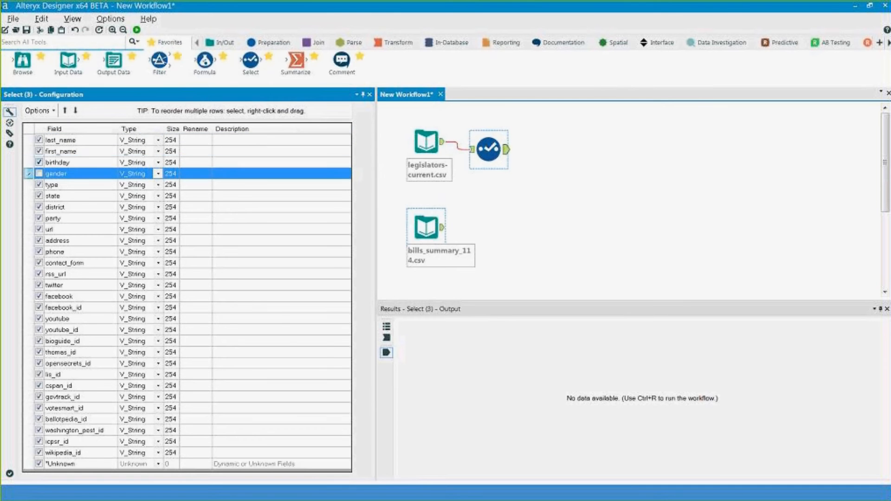
left_click(39, 162)
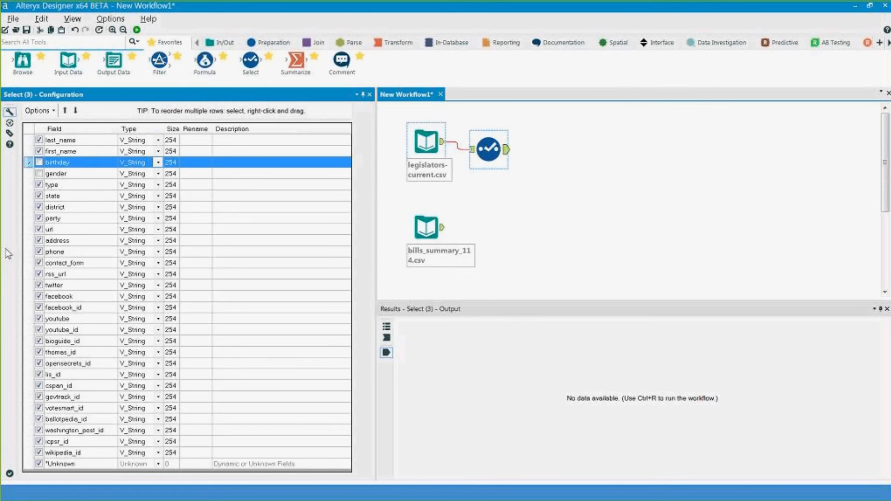
left_click(49, 229)
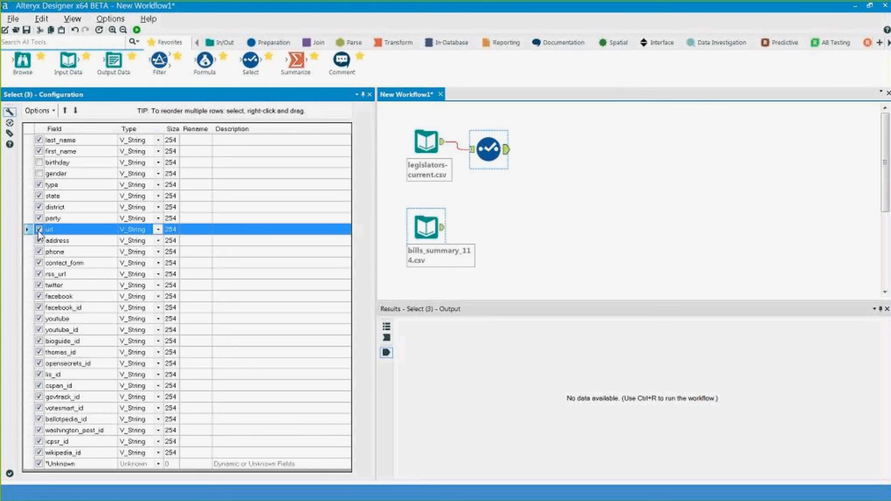
left_click(39, 231)
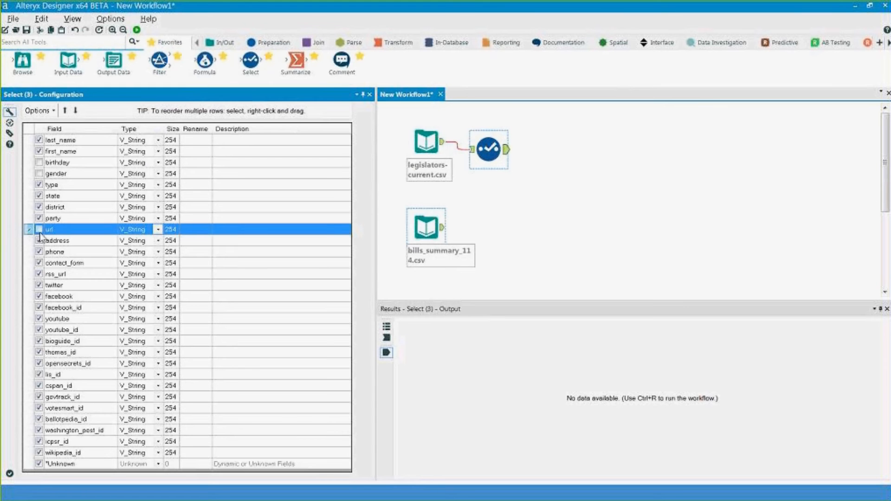
- Uncheck the fields from url through cspan_id together via the field list options
left_click(70, 387, "shift")
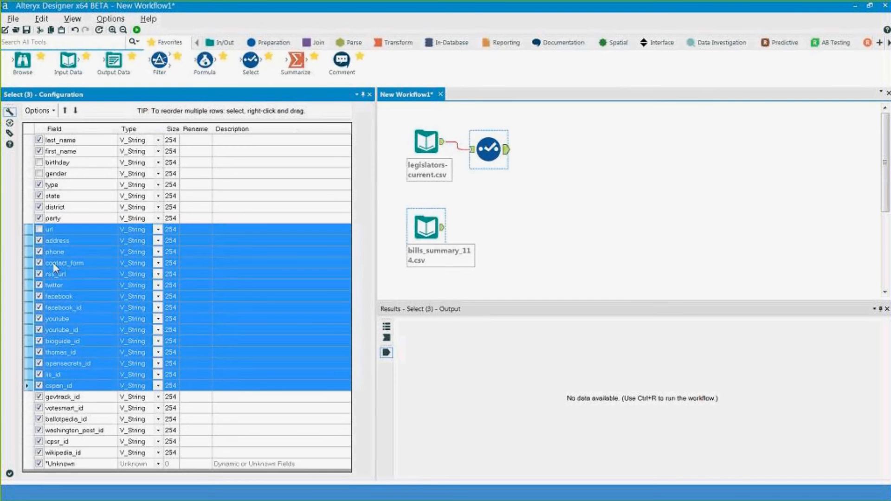
left_click(52, 114)
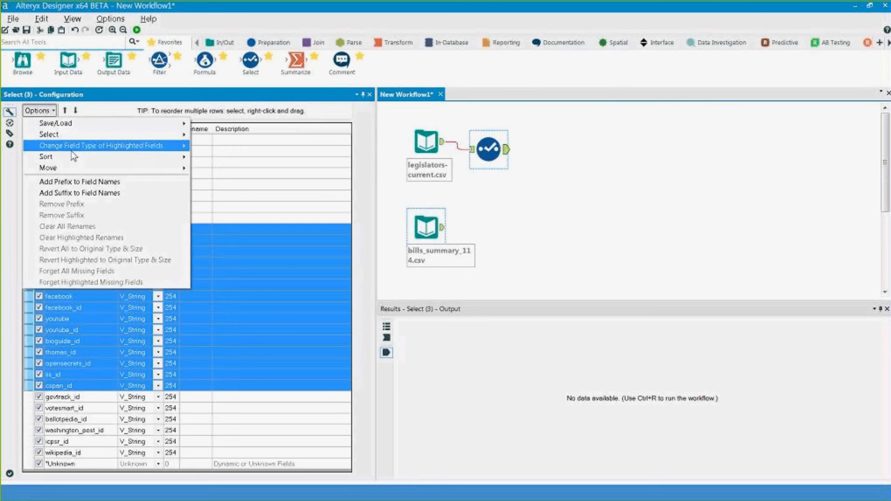
mouse_move(181, 141)
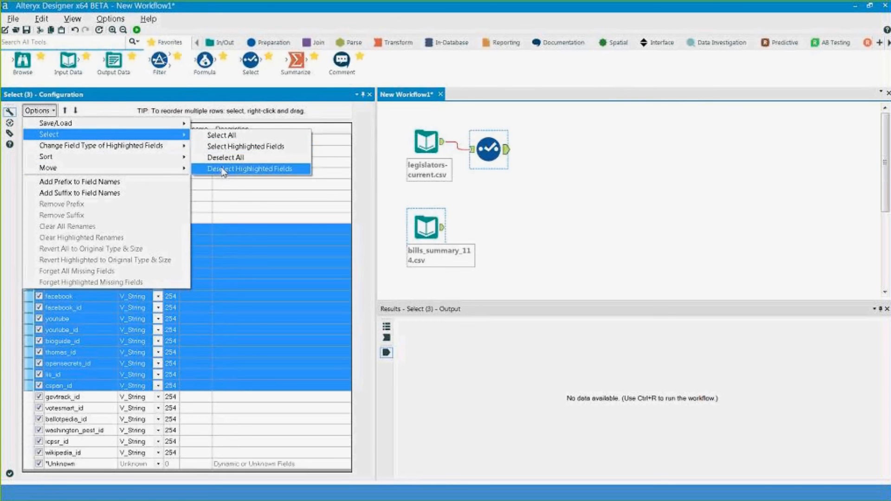
left_click(237, 168)
- Uncheck votesmart_id through wikipedia_id, then clear the multi-row selection
left_click(83, 401)
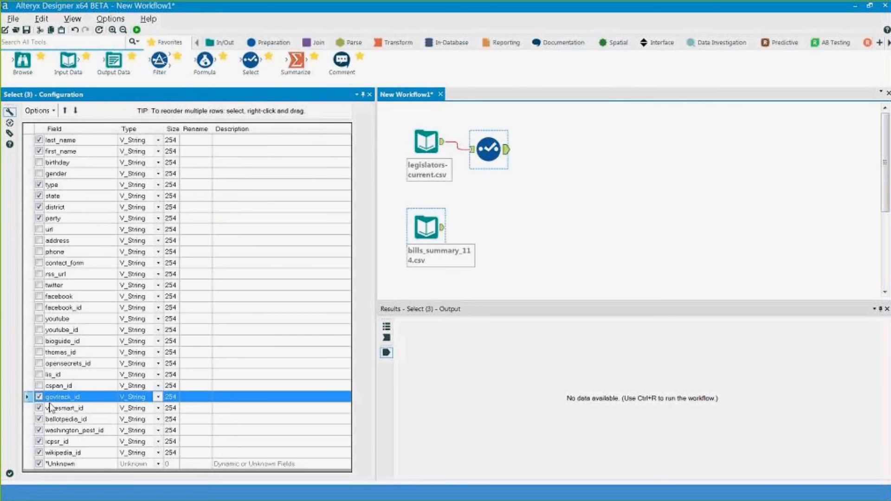
left_click(58, 410)
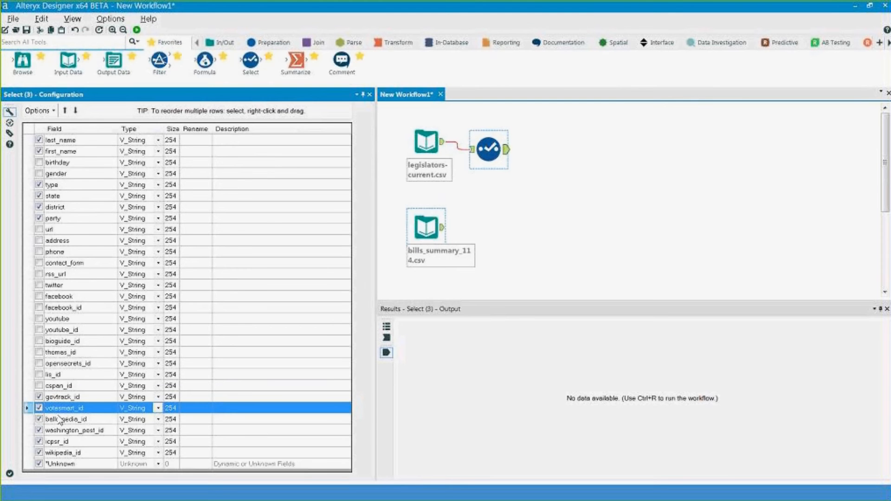
left_click(65, 454, "shift")
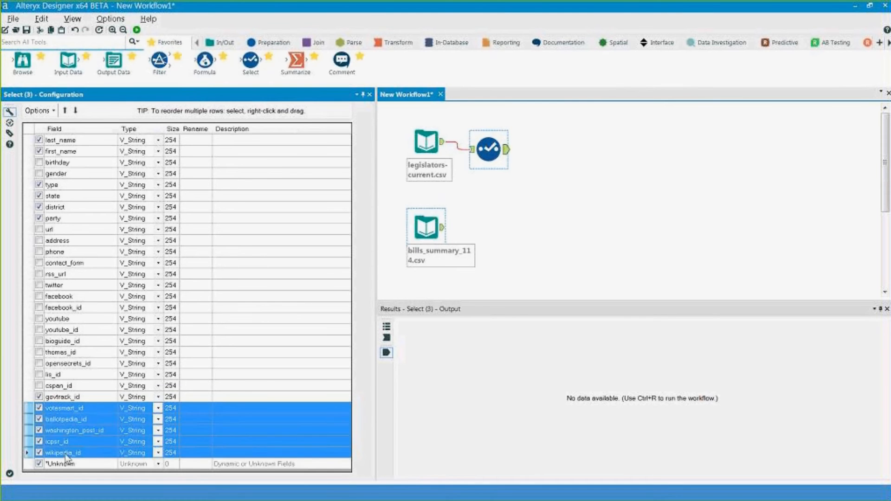
left_click(38, 110)
mouse_move(158, 134)
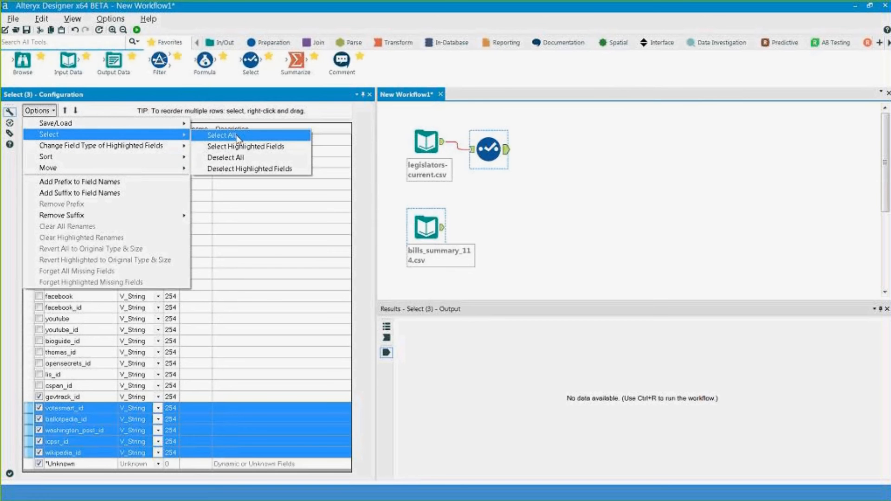
left_click(245, 169)
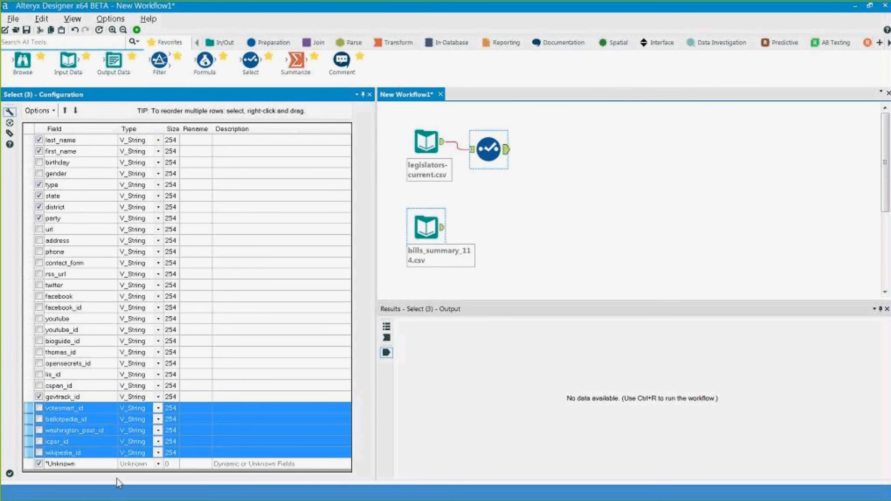
left_click(103, 464)
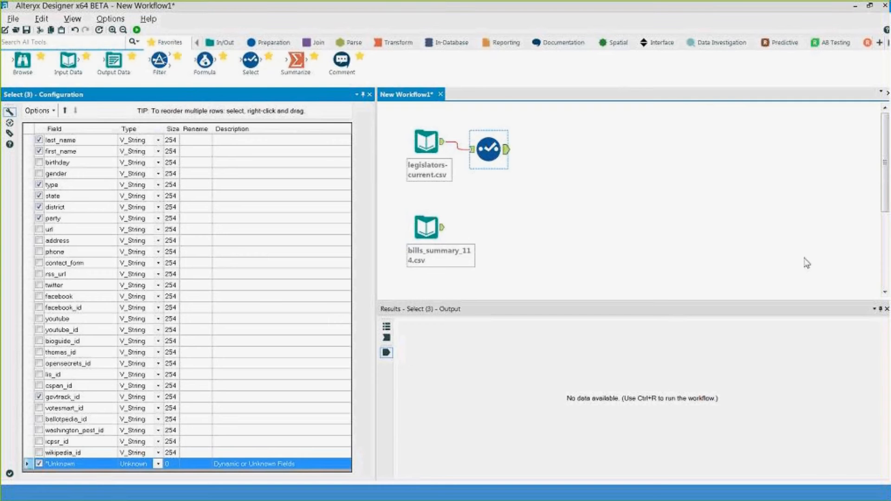
- Select the bills_summary_114.csv input and attach a new Select tool to it
left_click(426, 228)
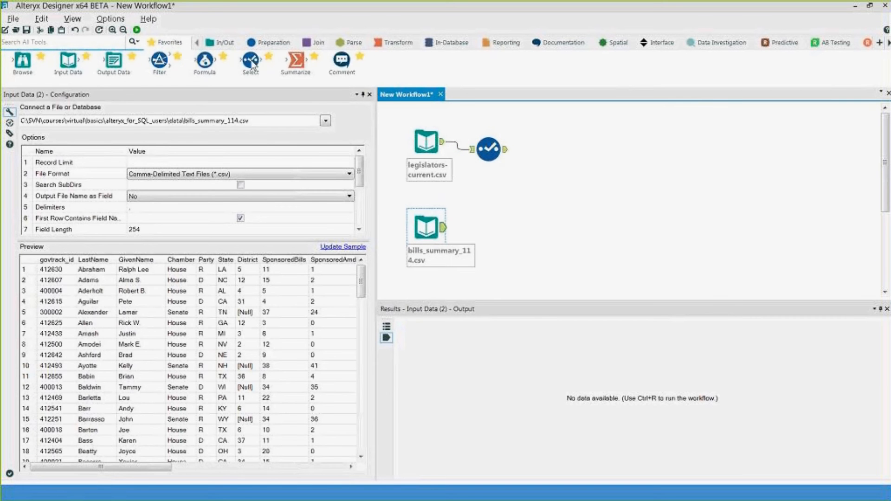
left_click_drag(250, 61, 495, 226)
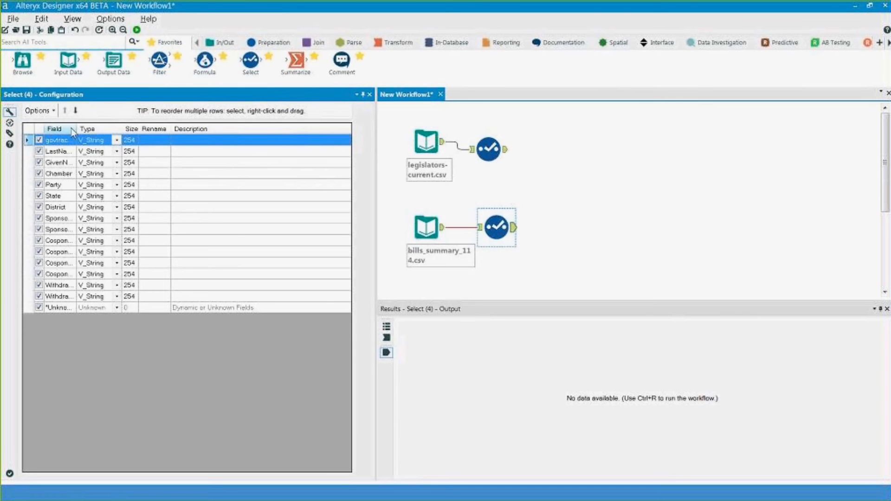
- Uncheck District, State, Party, Chamber, GivenName, LastName and govtrack_id in the bills Select tool
left_click(39, 207)
left_click(39, 196)
left_click(39, 185)
left_click(39, 174)
left_click(39, 162)
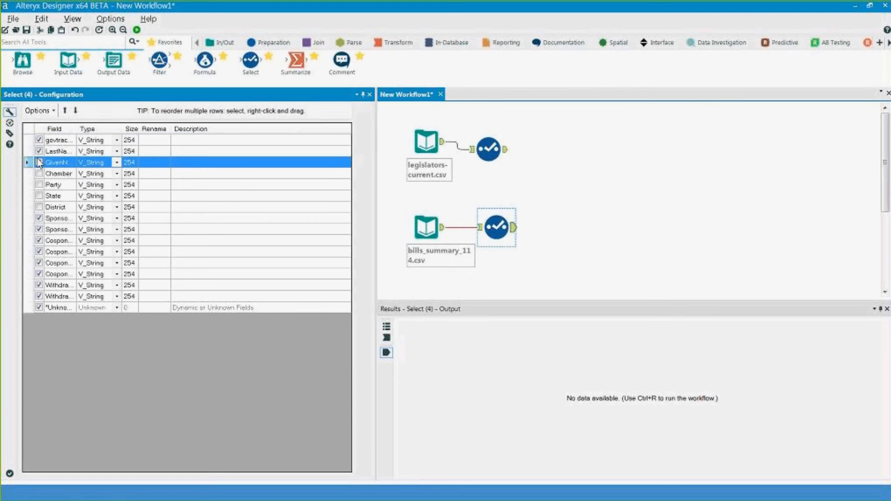
left_click(39, 151)
left_click(39, 140)
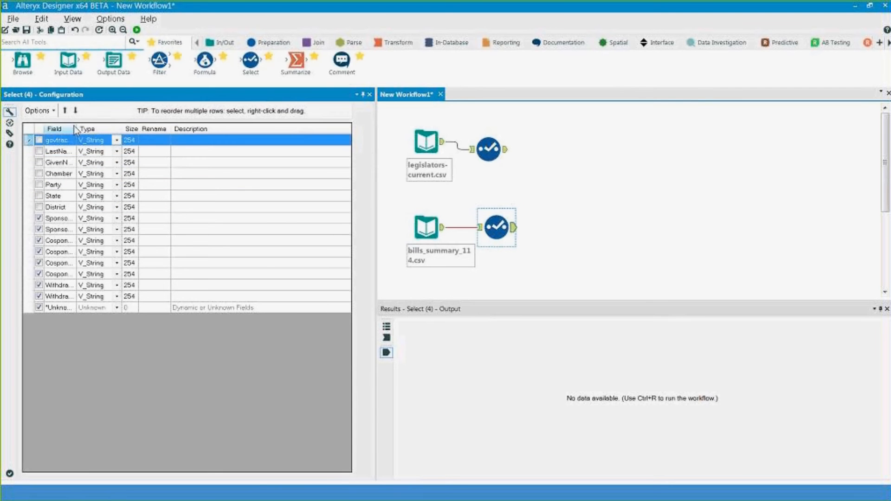
- Widen the Field column, re-check govtrack_id, and select the SponsoredBills field
left_click_drag(76, 129, 144, 130)
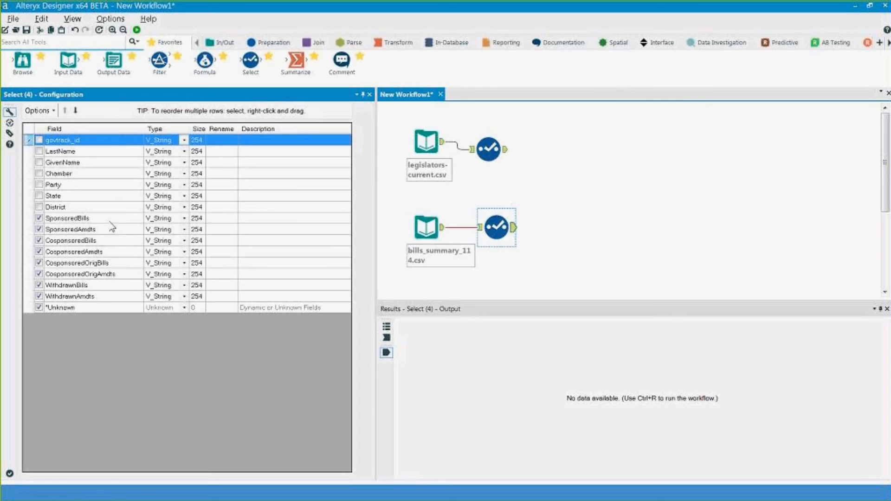
left_click(110, 222)
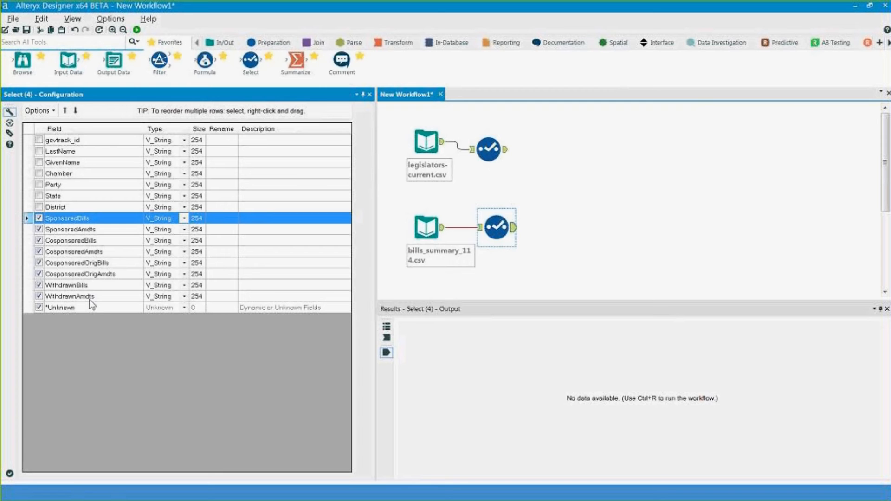
left_click(39, 140)
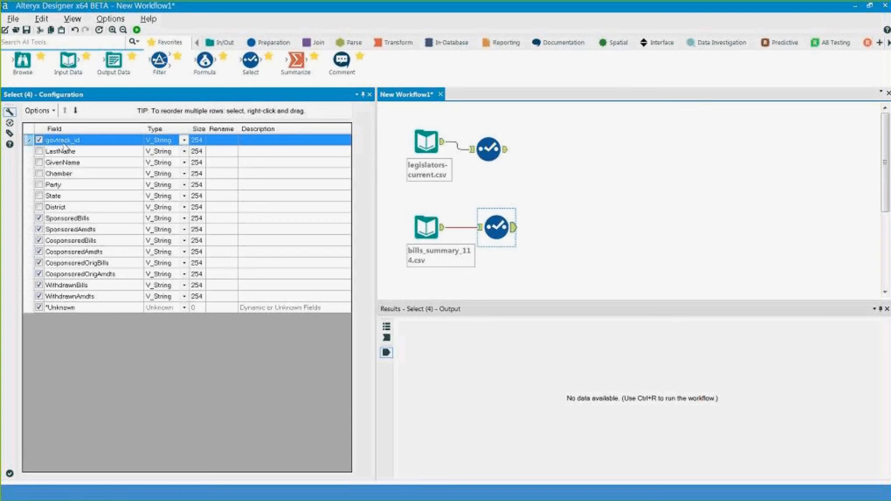
left_click(79, 218)
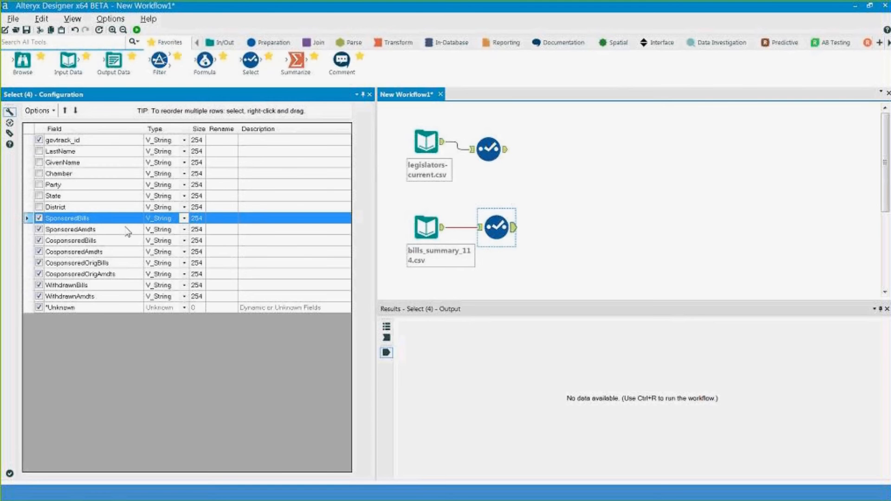
- Change the SponsoredBills and SponsoredAmdts field types to Int16
left_click(185, 218)
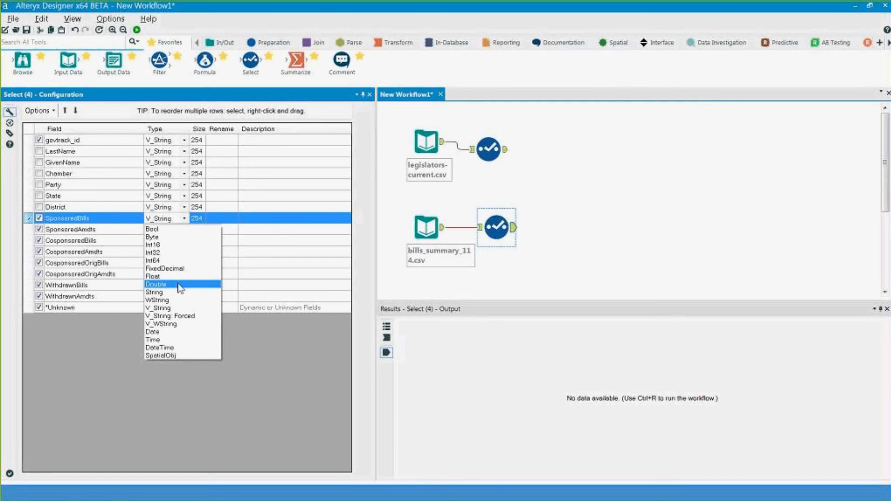
left_click(156, 244)
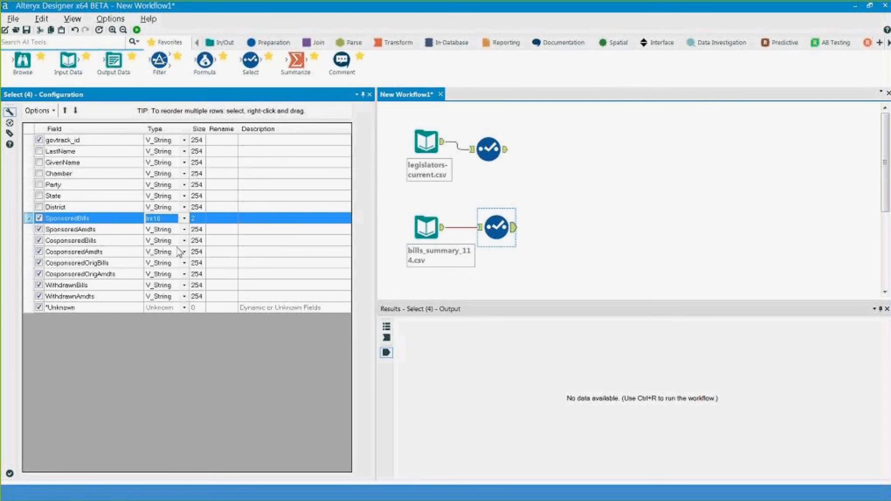
left_click(184, 229)
left_click(158, 256)
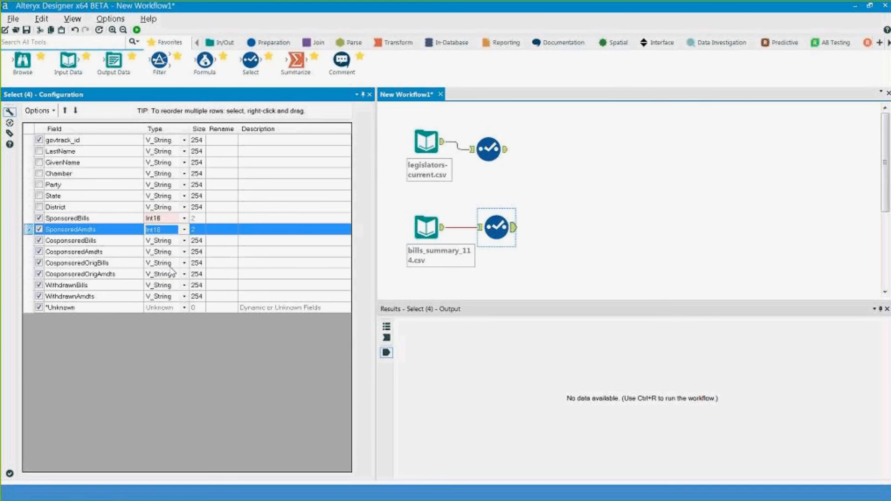
- Convert the six remaining count fields, CosponsoredBills through WithdrawnAmdts, to Int16 together
left_click(96, 252)
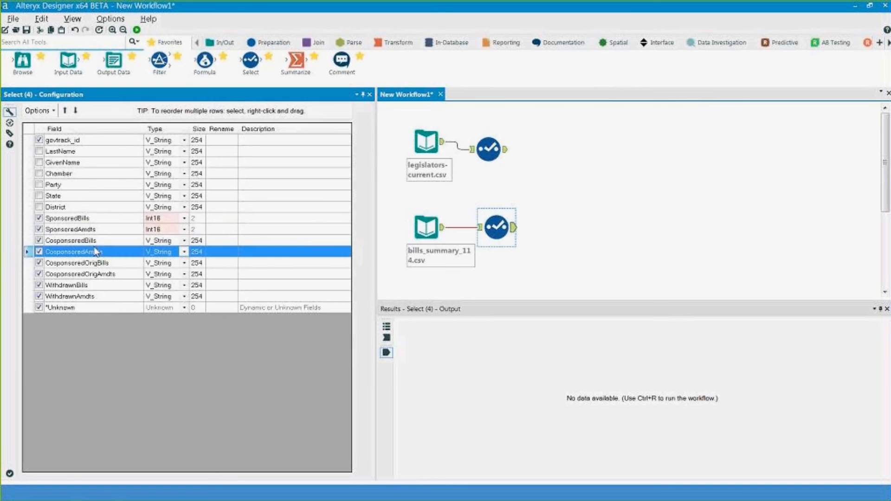
left_click(96, 296, "shift")
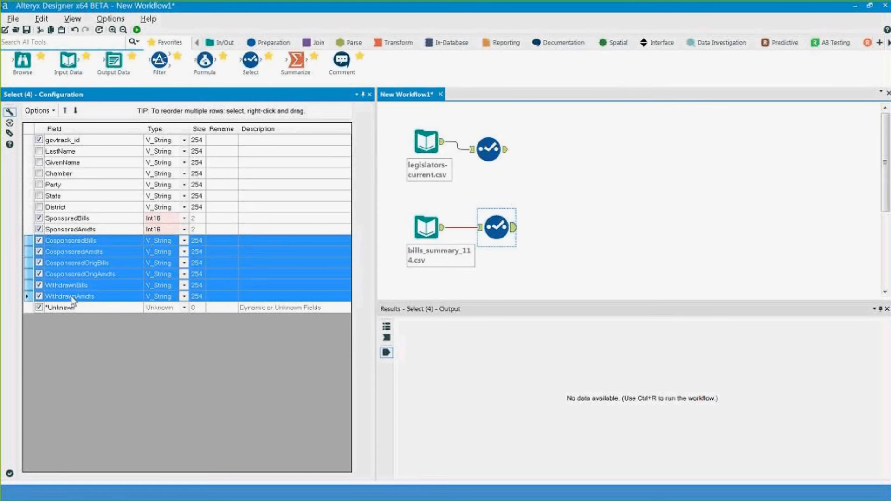
left_click(38, 110)
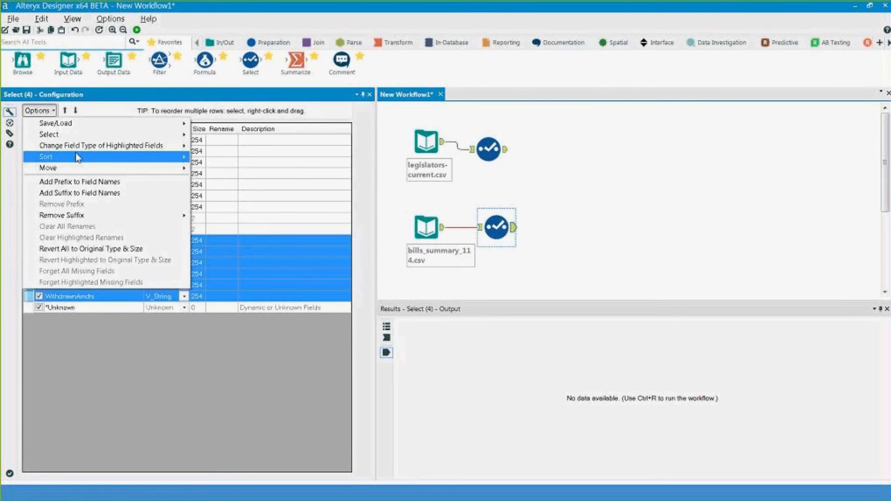
mouse_move(124, 146)
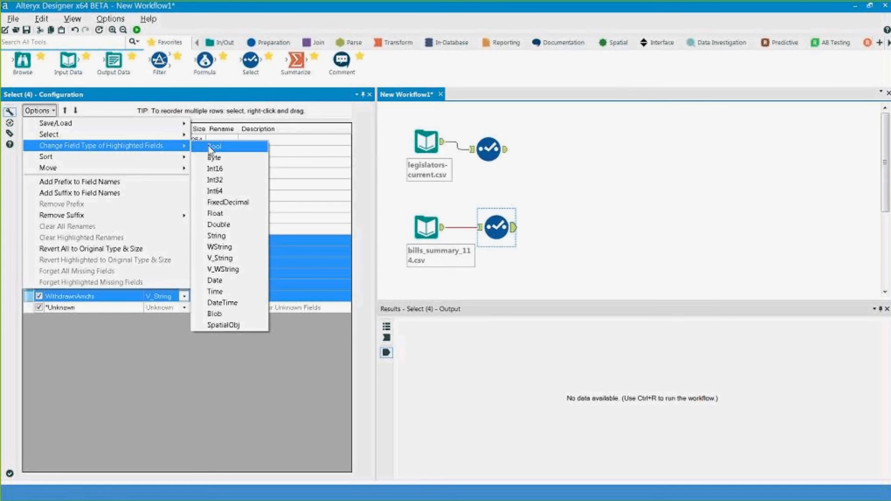
left_click(215, 169)
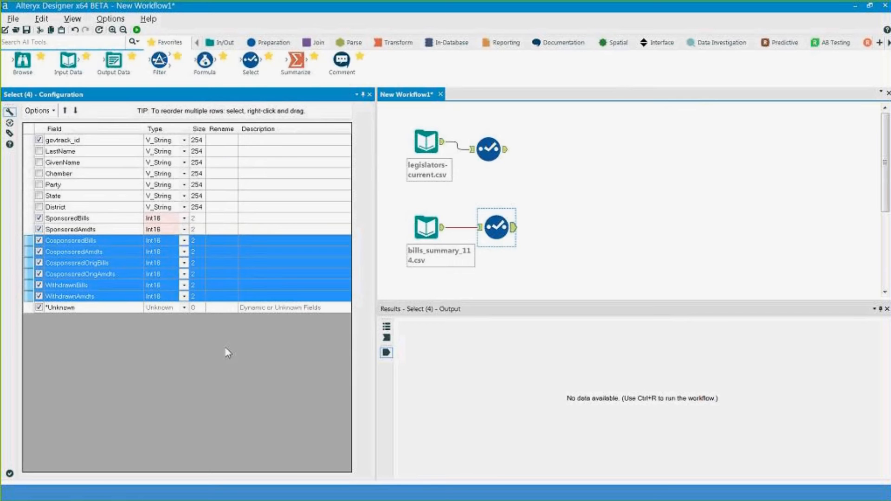
left_click(586, 239)
- Review the field settings of the bills Select tool, then the legislators Select tool
left_click(526, 253)
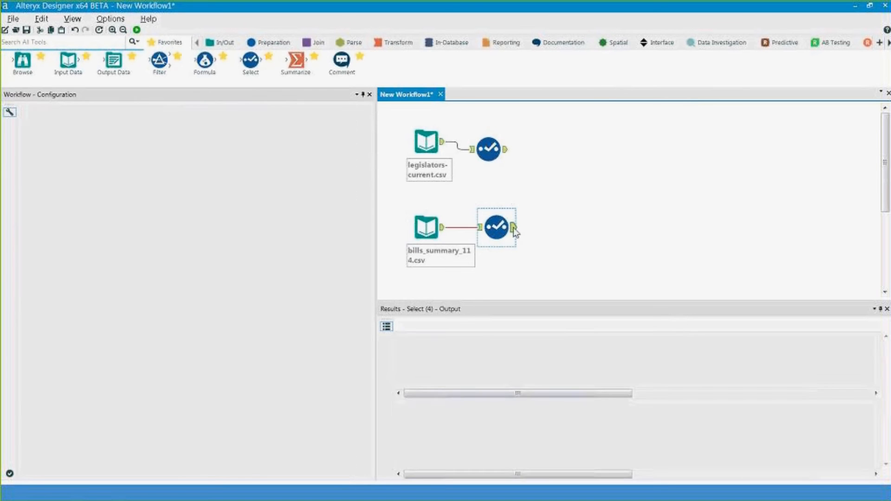
left_click(513, 227)
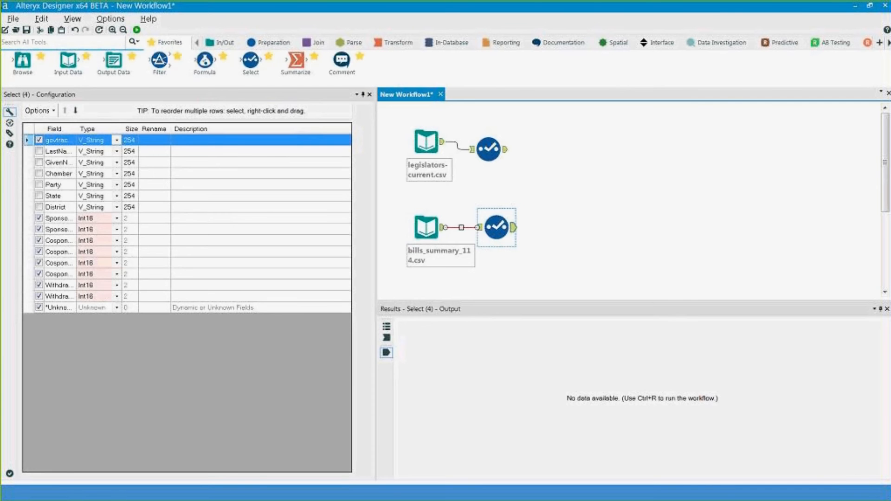
left_click(487, 151)
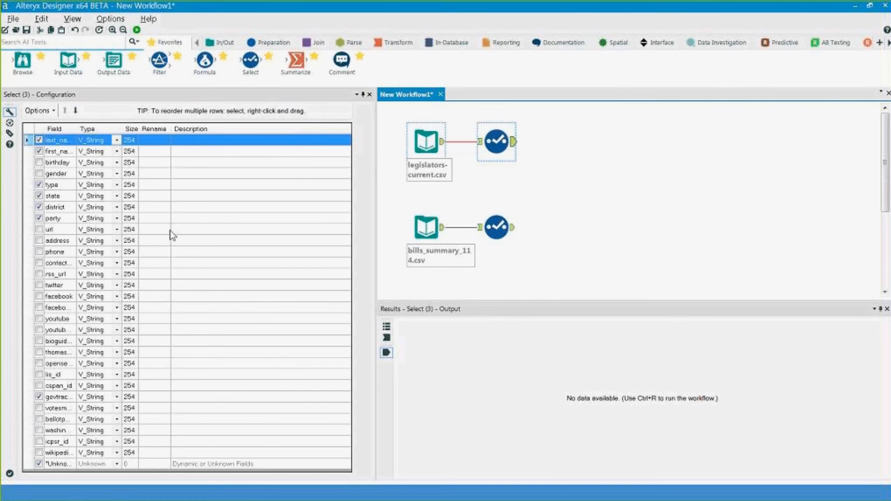
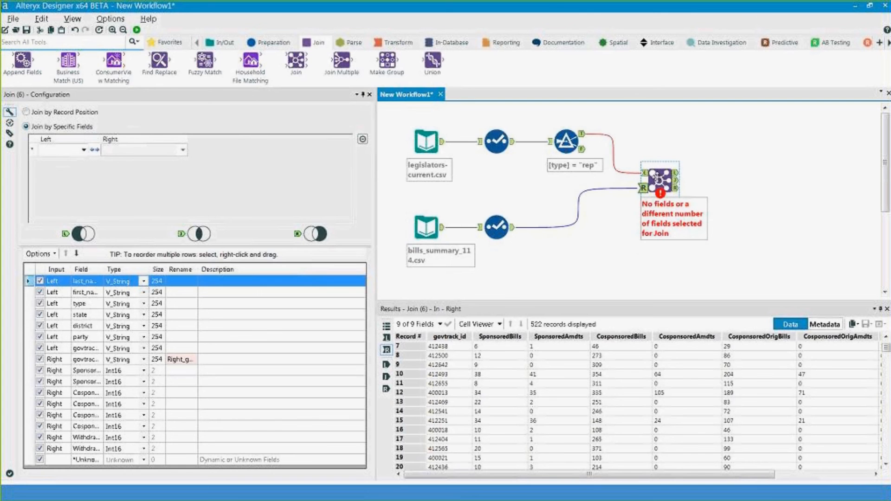
- Match the Join on govtrack_id, deselect the right govtrack_id, and widen the field grid columns
left_click(83, 150)
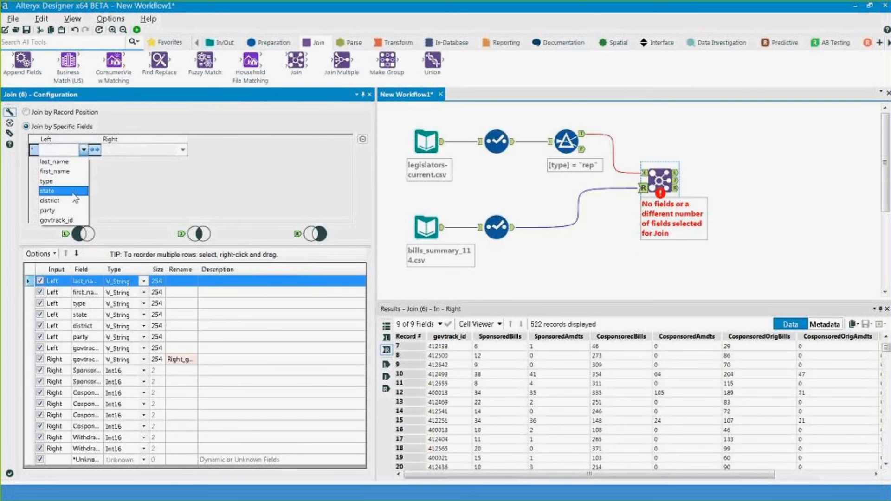
left_click(55, 220)
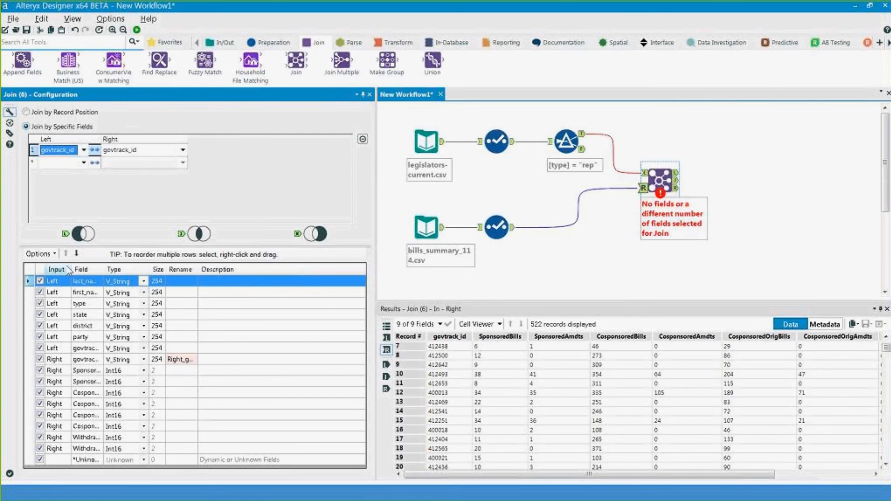
left_click_drag(71, 269, 104, 269)
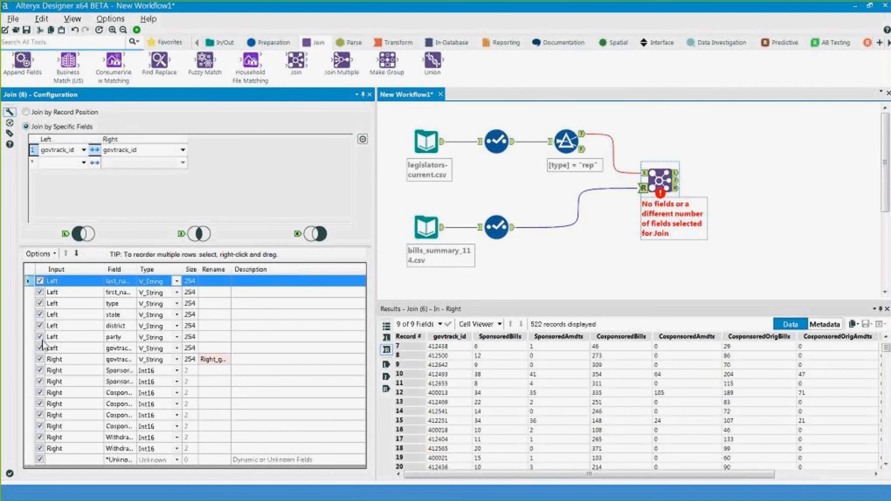
left_click(40, 360)
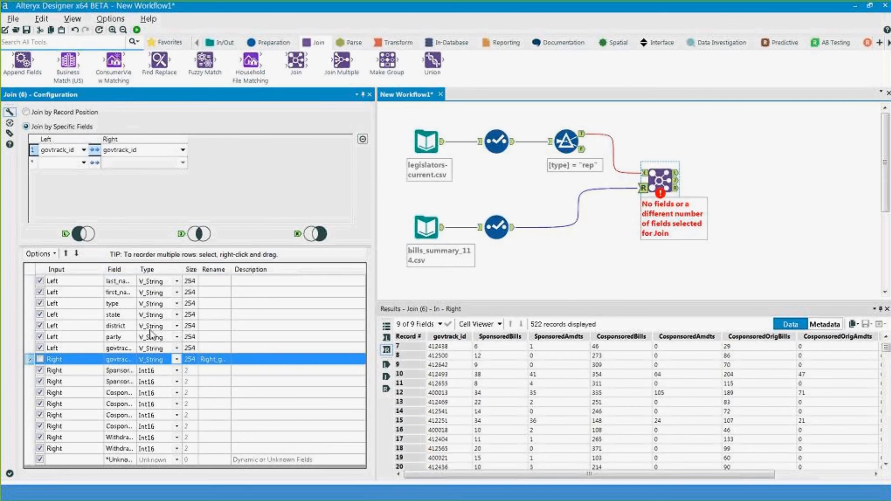
left_click_drag(136, 273, 185, 273)
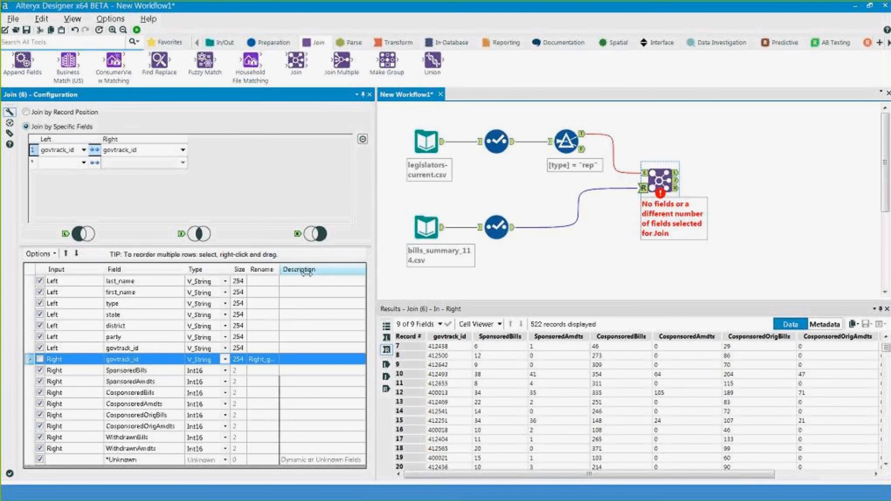
double_click(279, 270)
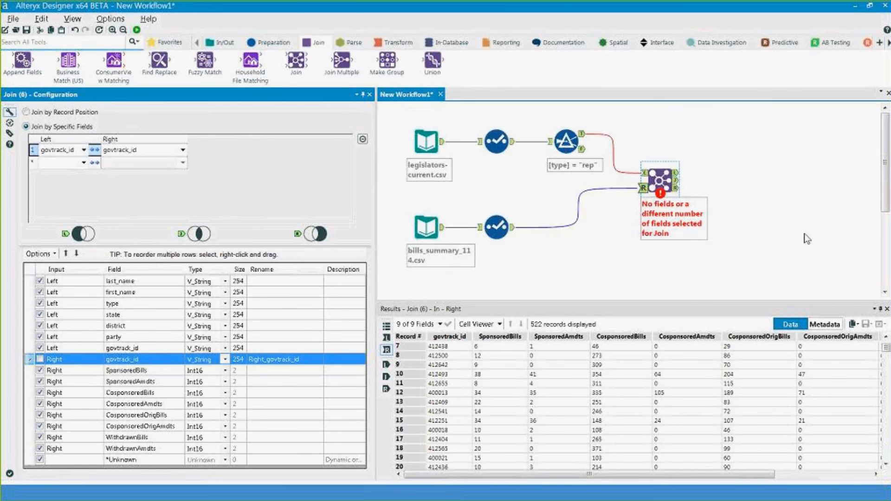
- Attach Browse tools to all three Join outputs and run the workflow
left_click(650, 180)
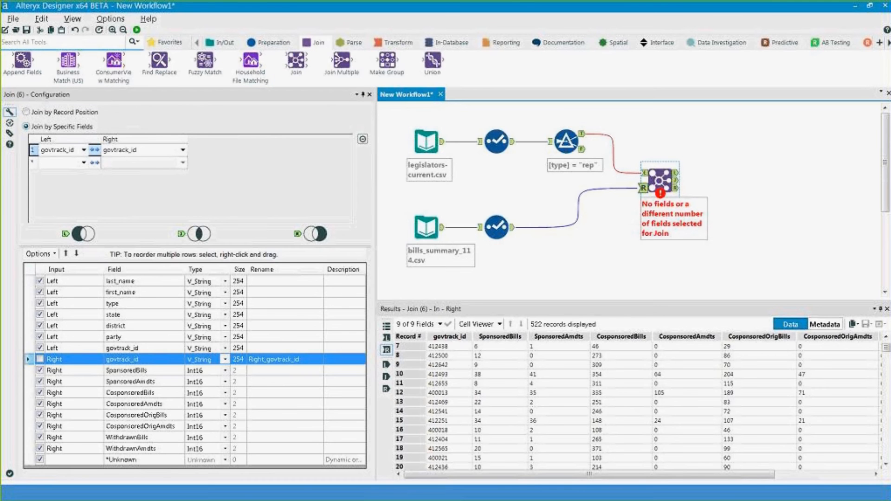
key("ctrl+shift+b")
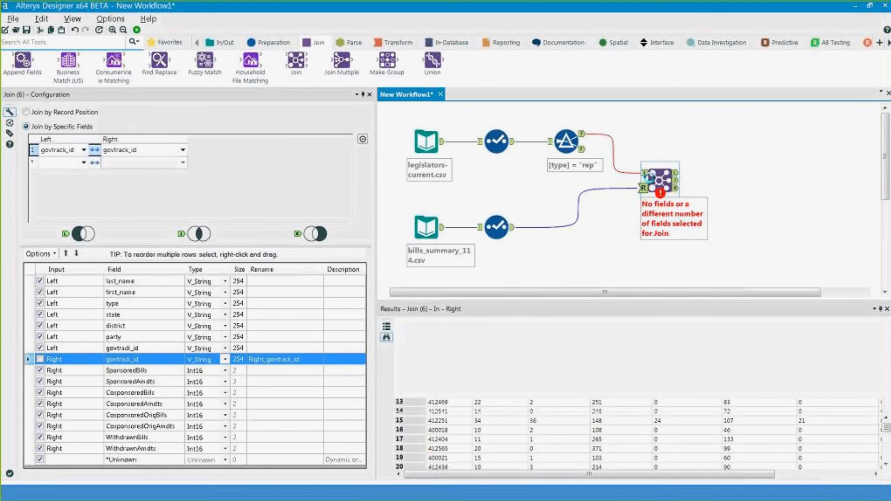
key("ctrl+r")
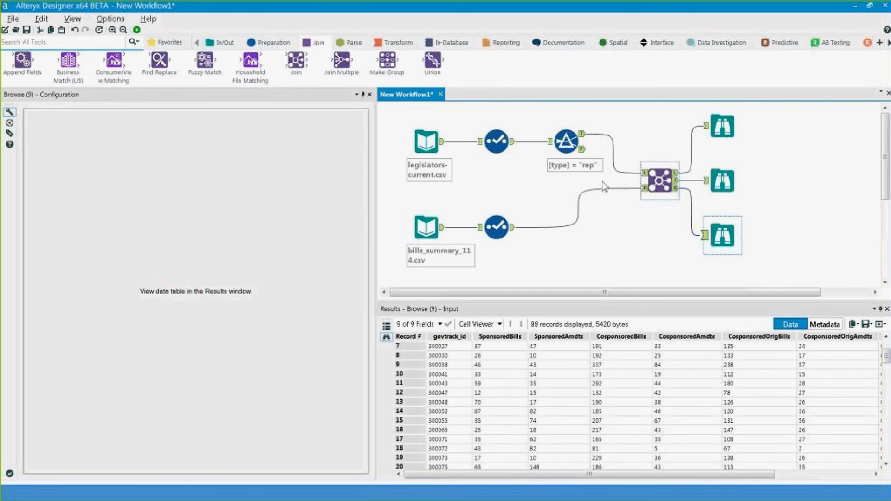
- Set the workflow's Connection Progress to Show and rerun it with Ctrl+R
left_click(401, 128)
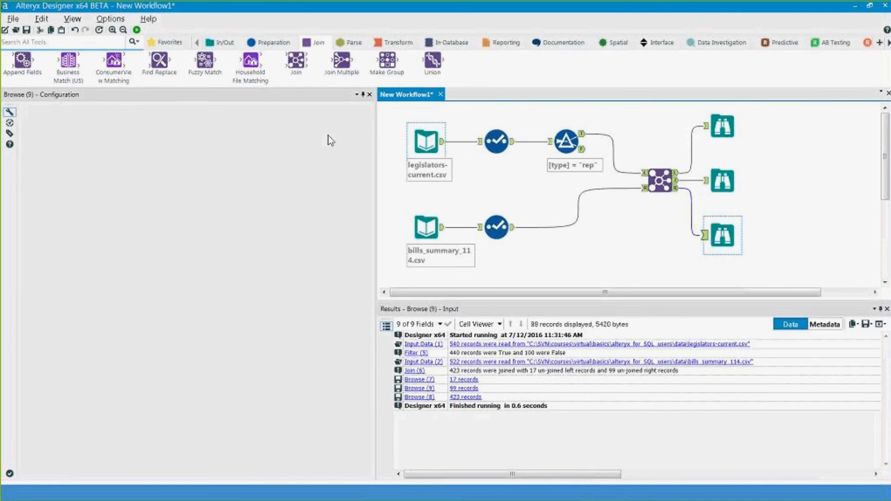
left_click(226, 168)
left_click(220, 186)
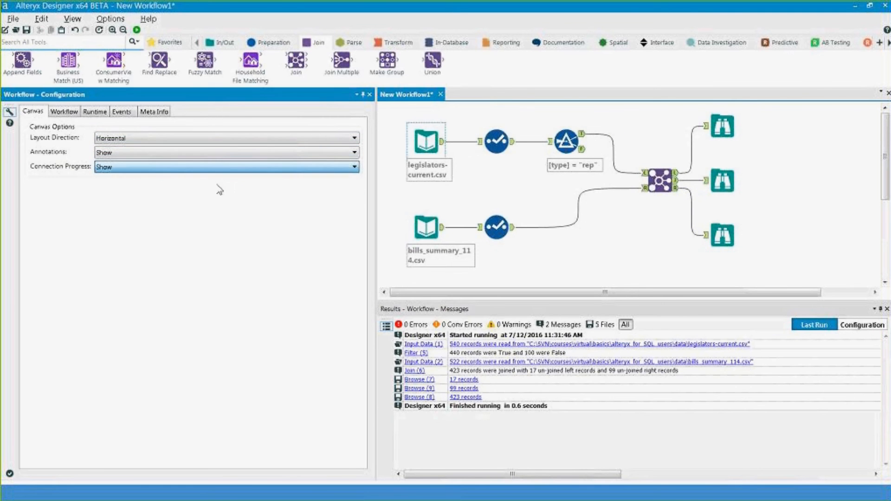
key("ctrl+r")
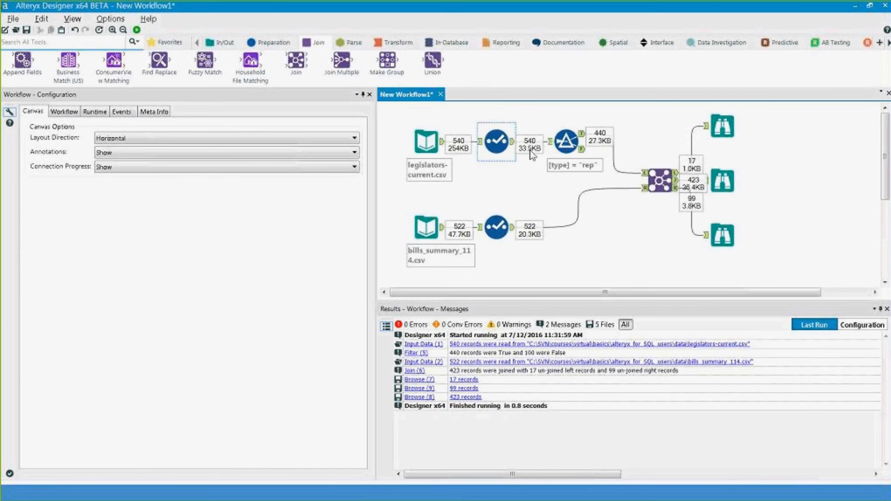
- Review the 17 unmatched legislators, 99 unmatched bills and 423 joined records, then delete the joined Browse
left_click(598, 138)
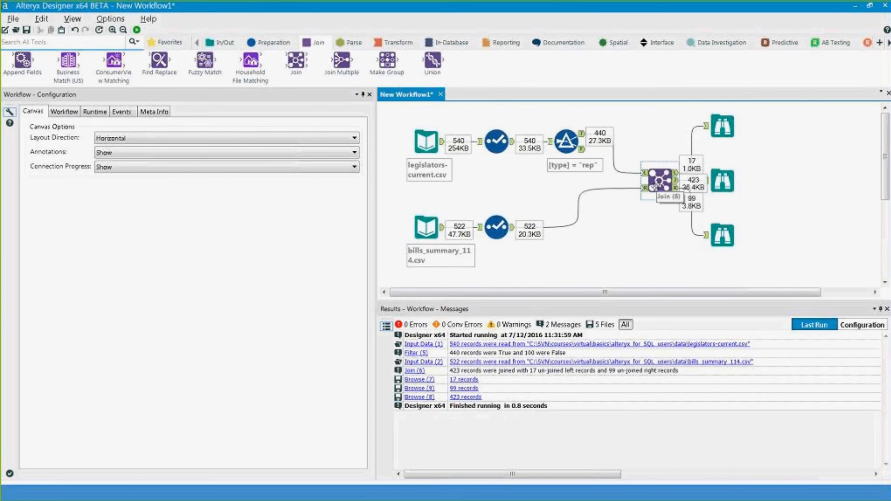
left_click(640, 191)
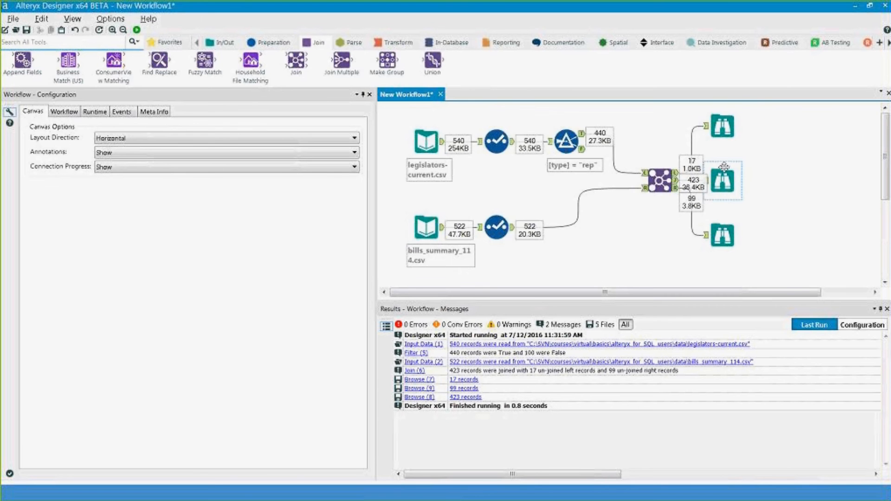
left_click(729, 125)
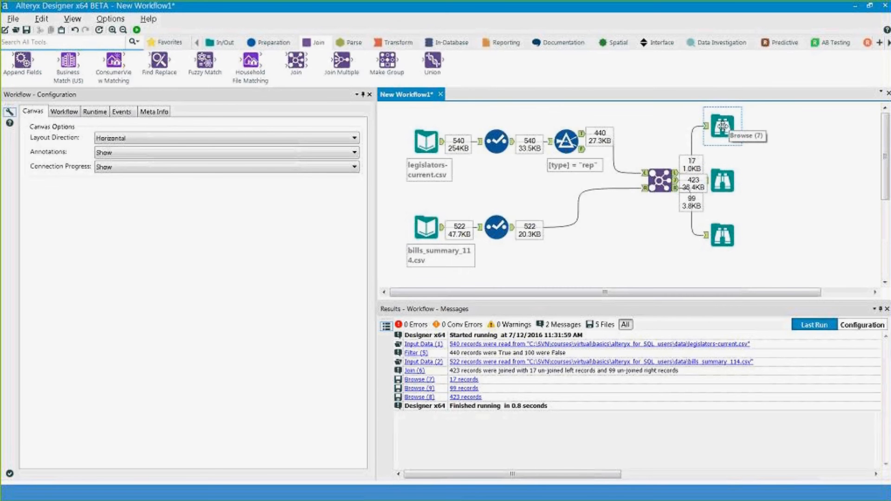
left_click(722, 125)
left_click(718, 231)
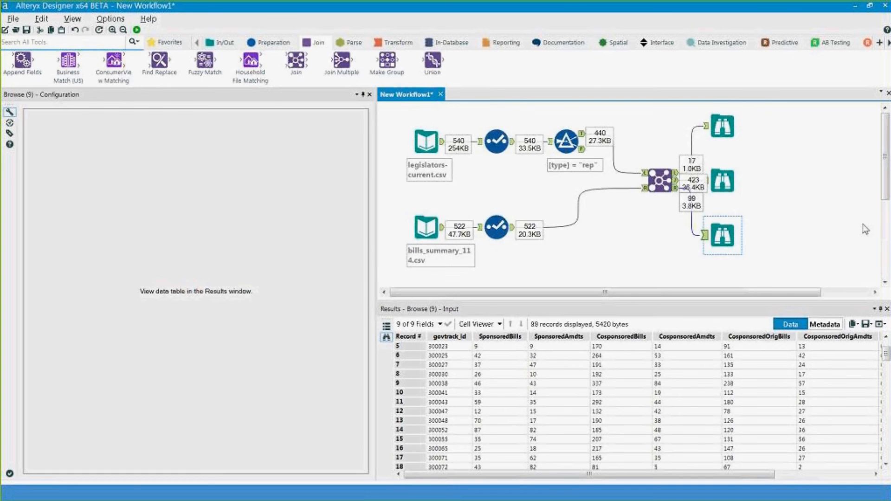
left_click(724, 188)
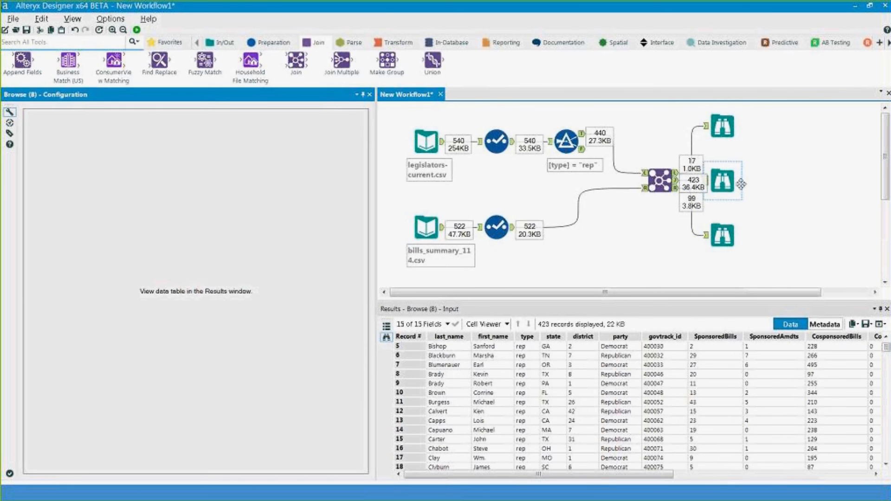
left_click(615, 167)
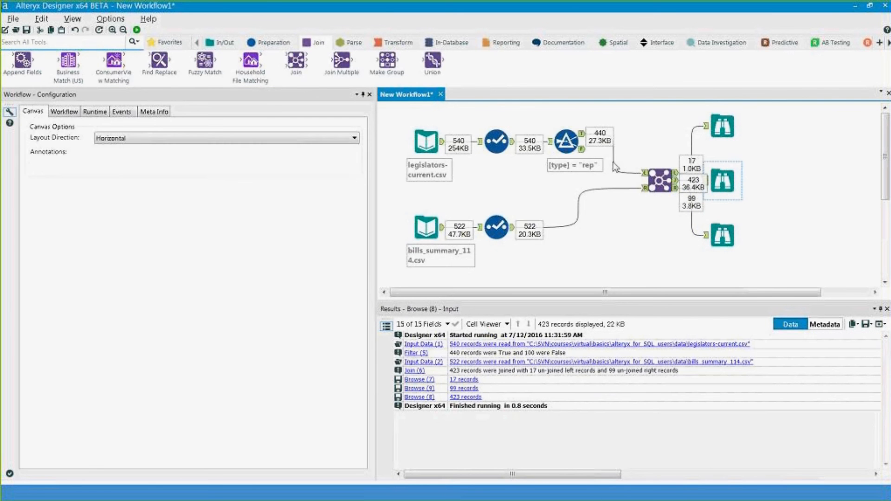
key("Delete")
- Add a Union fed by the Join's J output, with the L output connected as the second input
left_click_drag(432, 61, 761, 172)
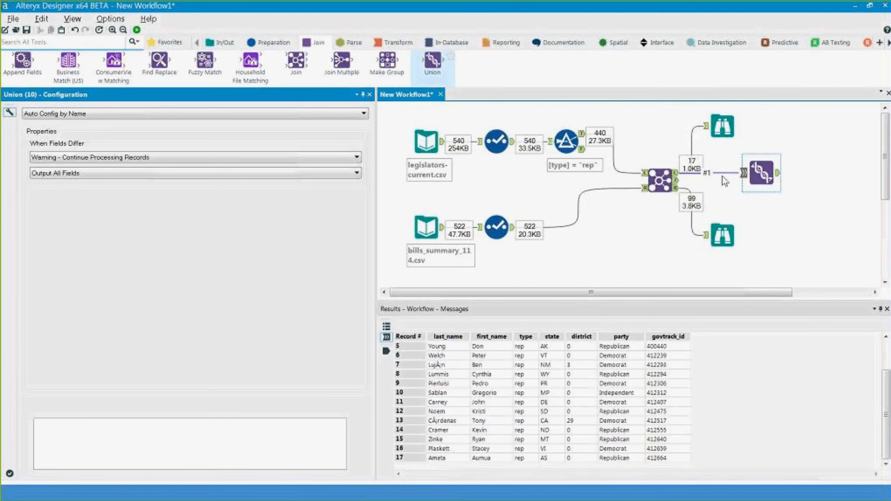
left_click(721, 174)
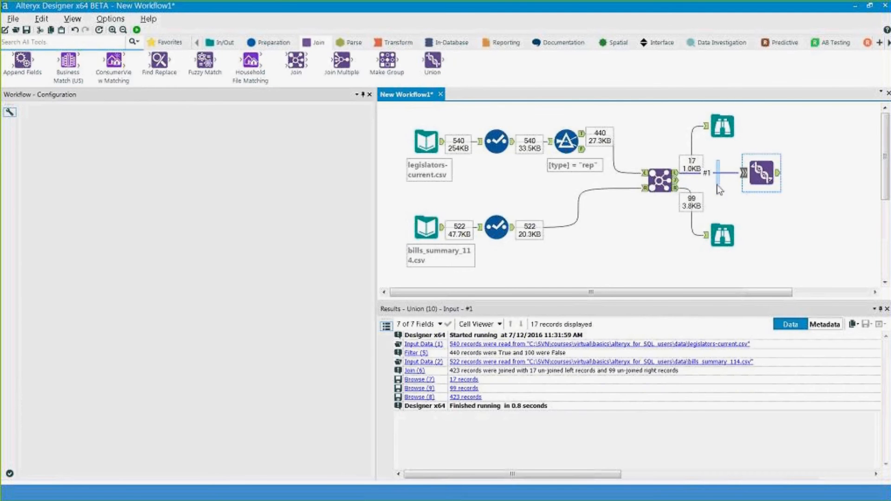
left_click(719, 189)
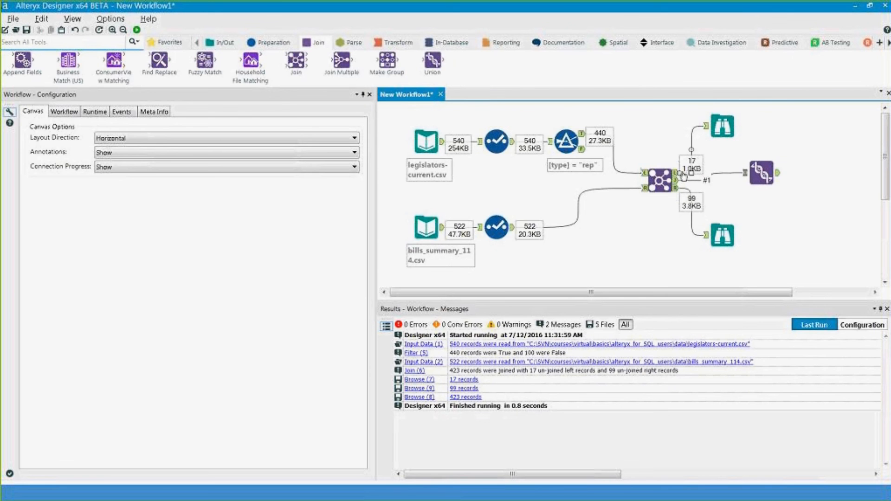
left_click_drag(682, 176, 756, 172)
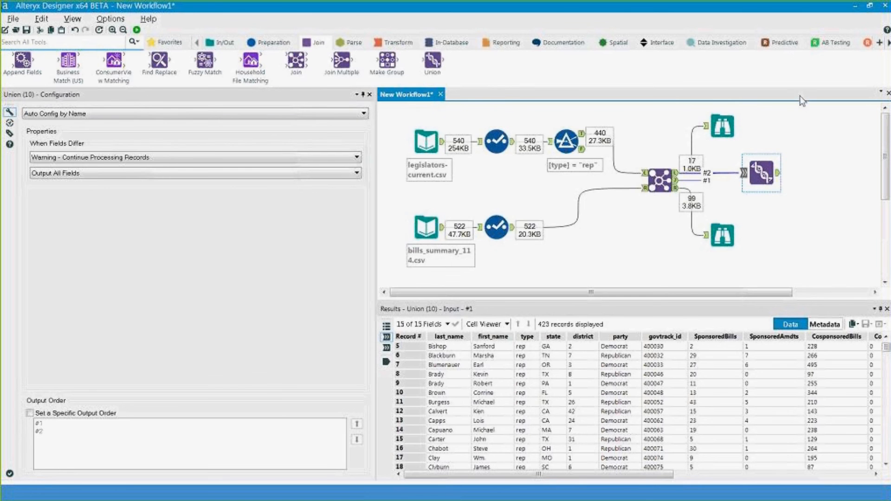
- Run the workflow and inspect the Union's 440 combined records
left_click(138, 30)
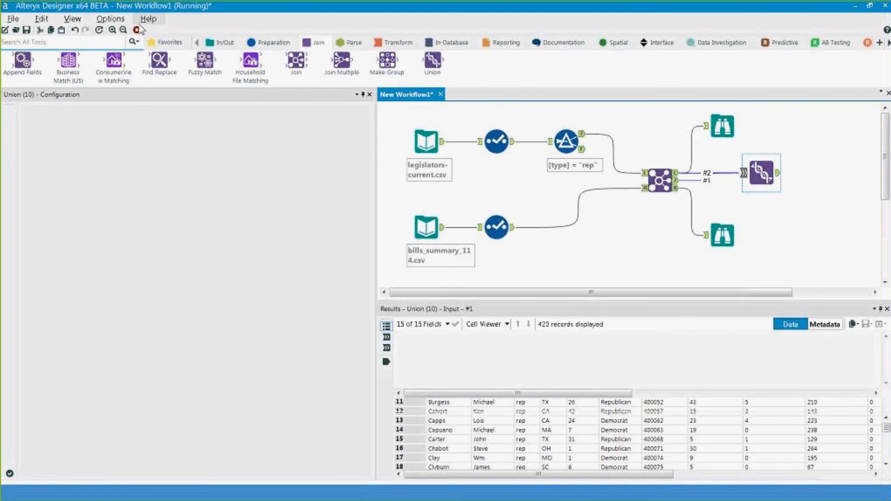
left_click(762, 172)
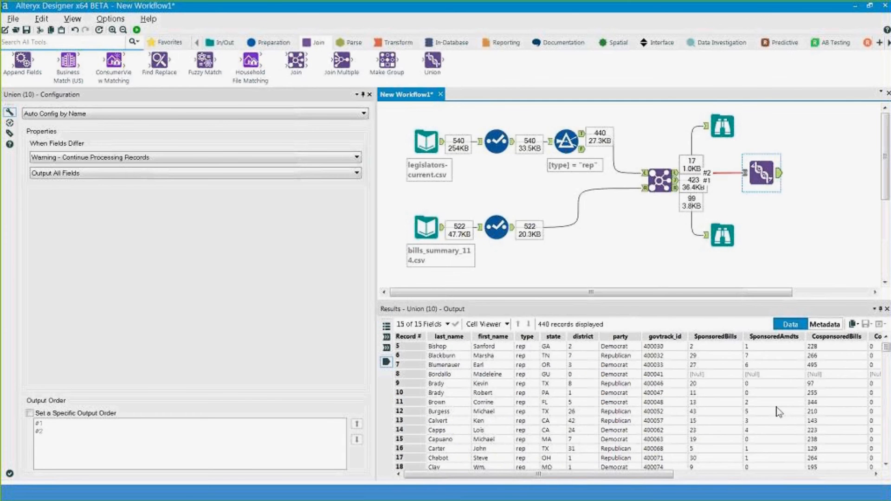
left_click_drag(450, 346, 433, 375)
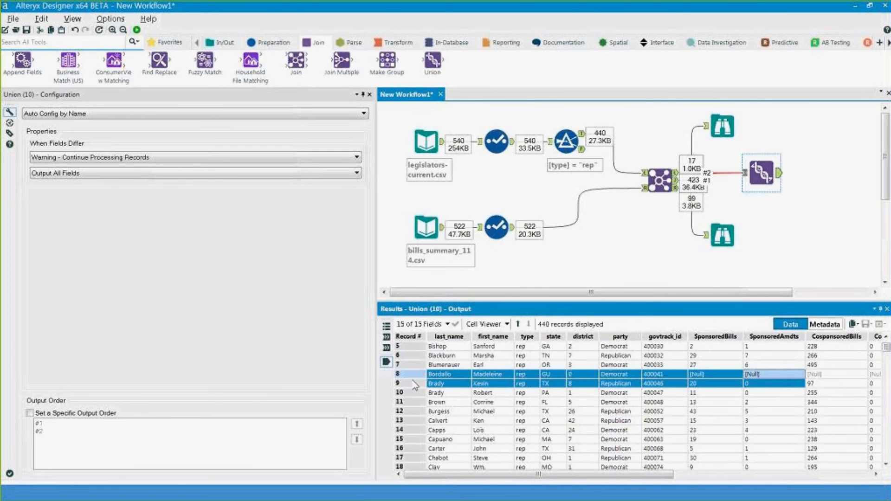
scroll(650, 385, "down", 1)
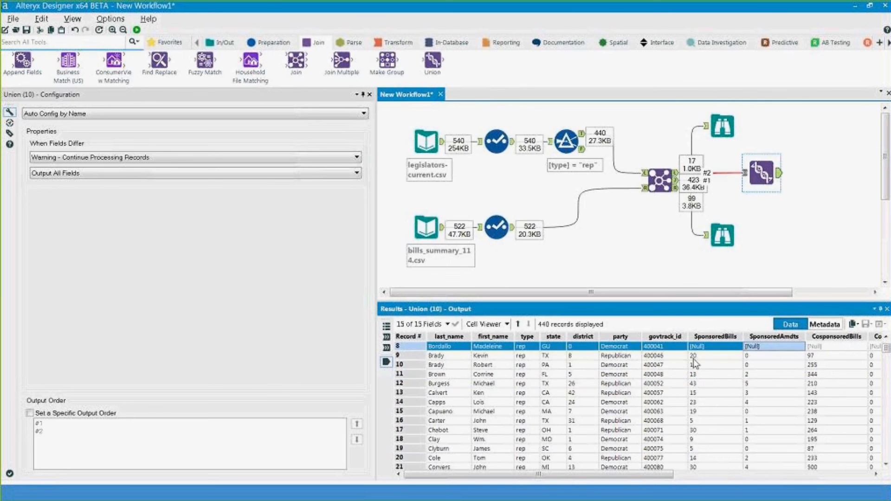
left_click_drag(694, 357, 704, 453)
scroll(705, 457, "down", 13)
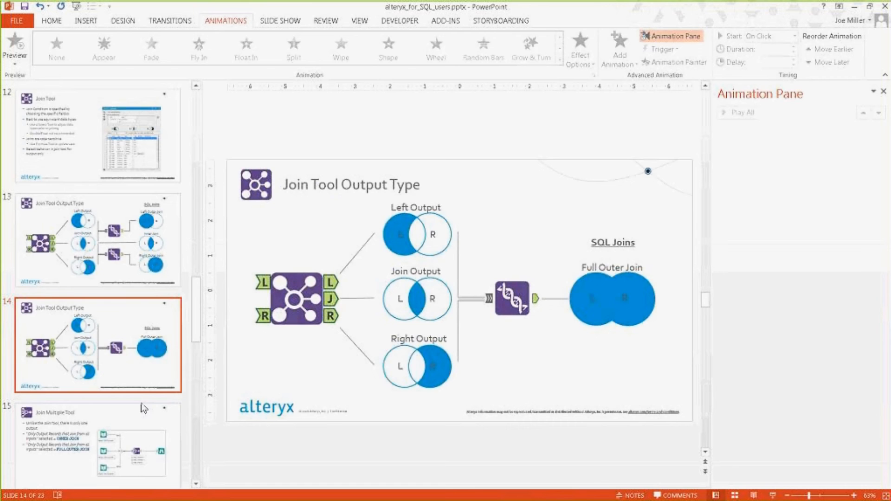
- Select slide 15, Join Multiple Tool, in the PowerPoint slide pane
left_click(144, 408)
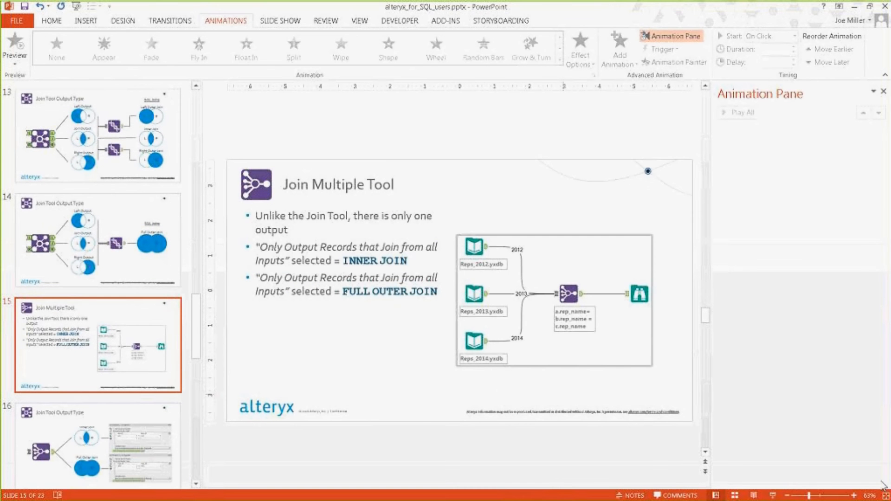
- Start the slide show from the Join Multiple Tool slide
left_click(771, 495)
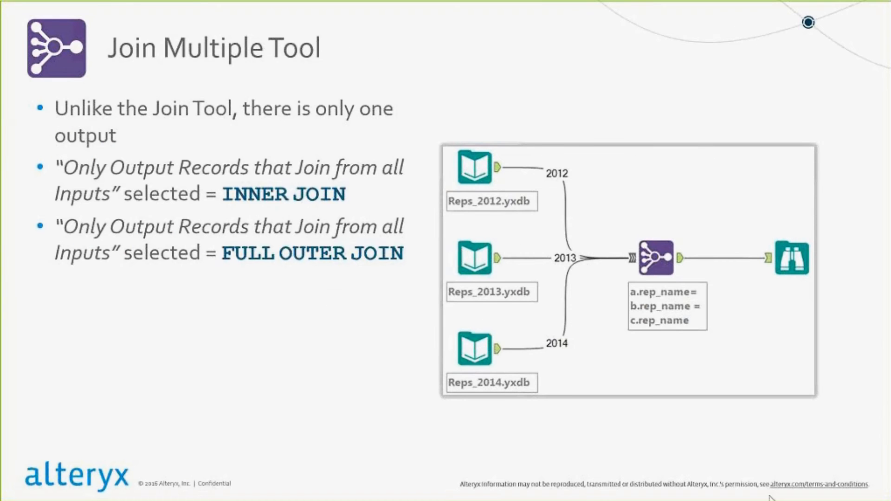
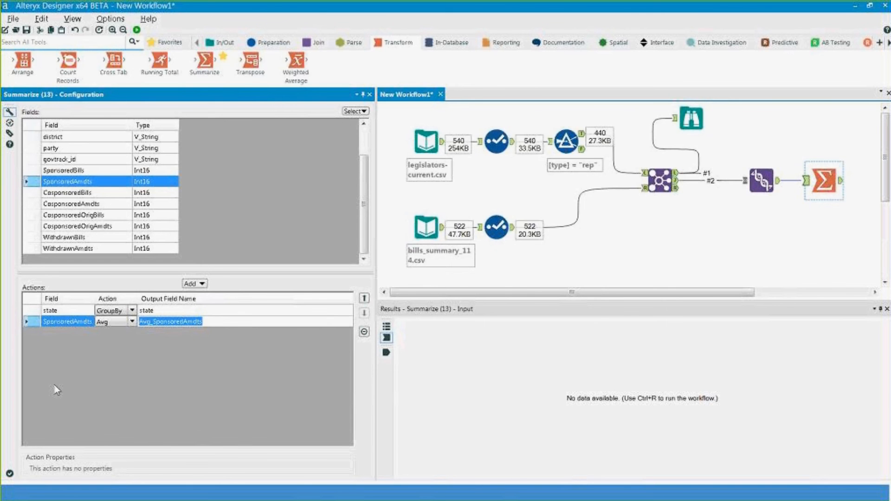
- Run the workflow and inspect the Summarize output's 56 states and average sponsored amendments
key("ctrl+r")
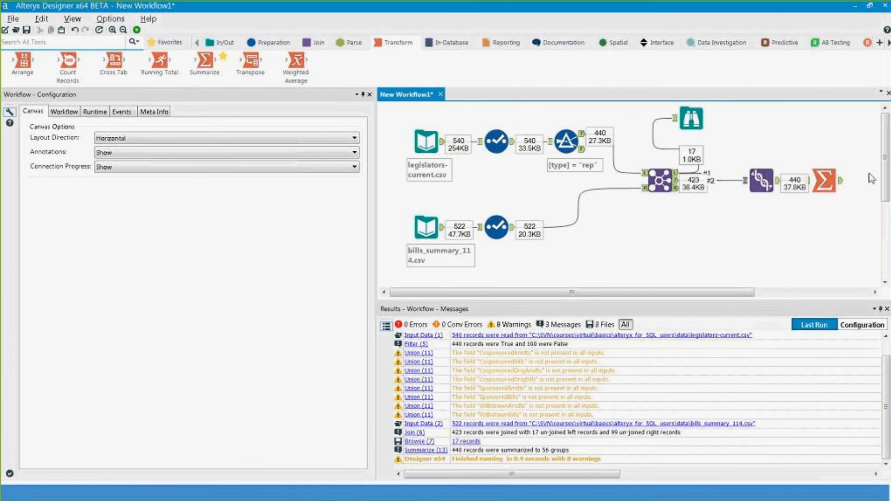
left_click(824, 181)
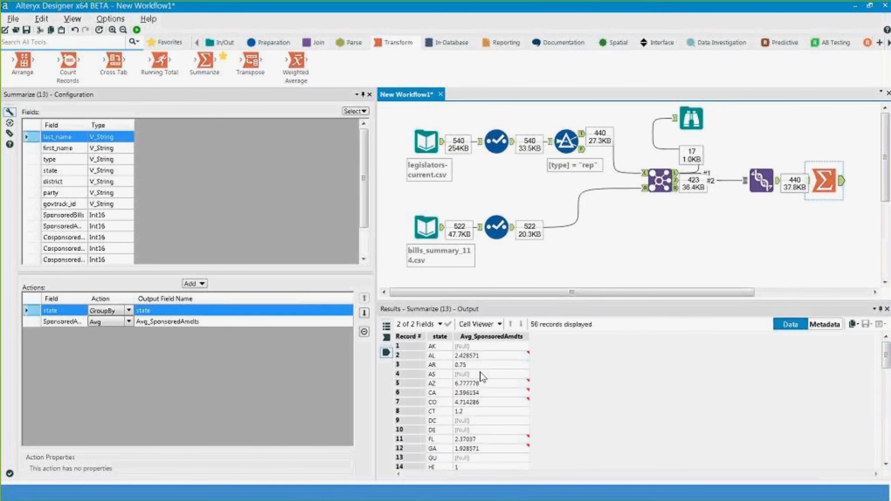
left_click(463, 346)
left_click_drag(433, 346, 434, 451)
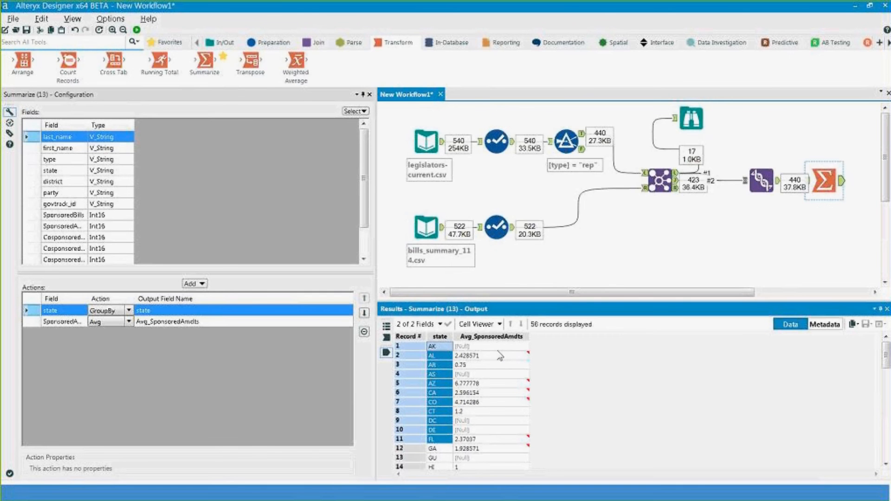
key("Right")
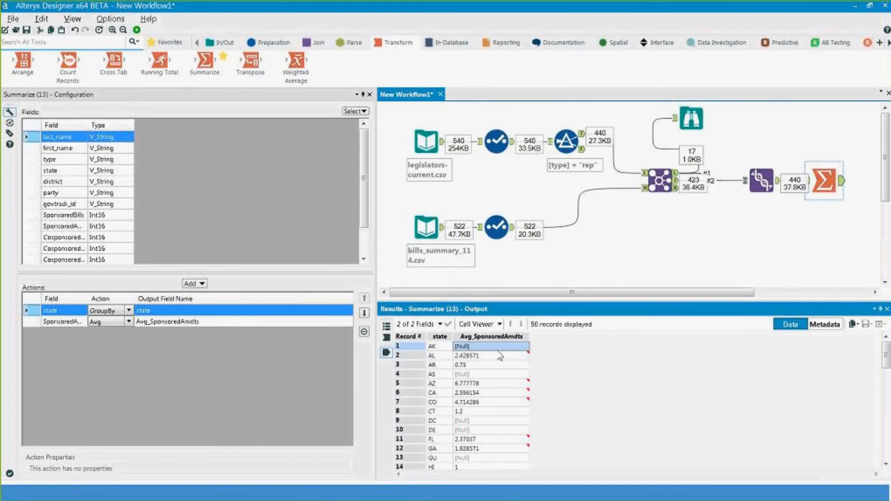
scroll(500, 357, "down", 14)
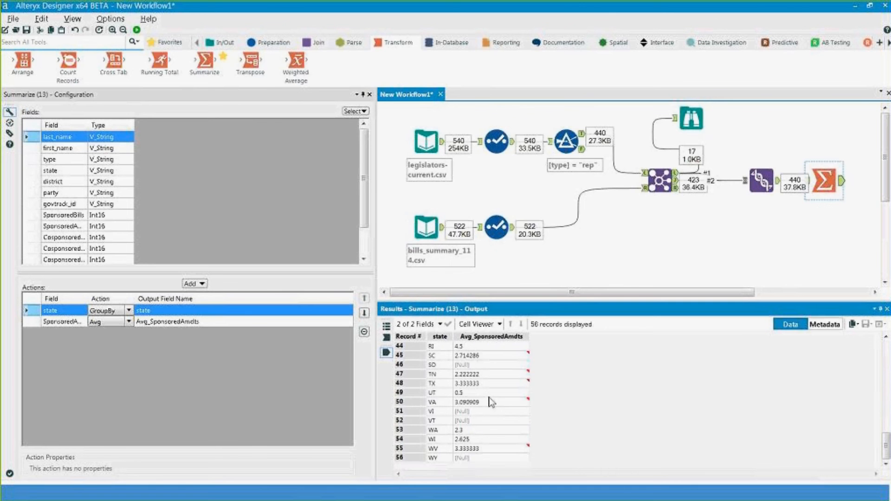
scroll(491, 402, "up", 4)
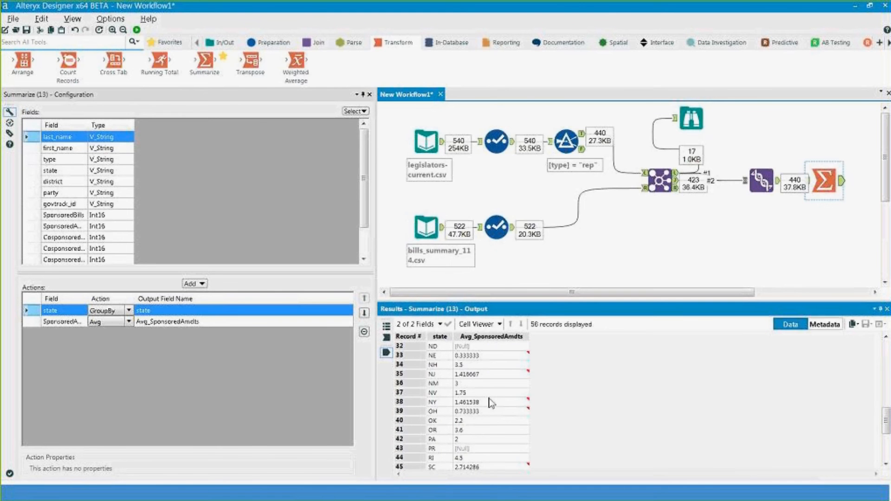
scroll(491, 402, "up", 2)
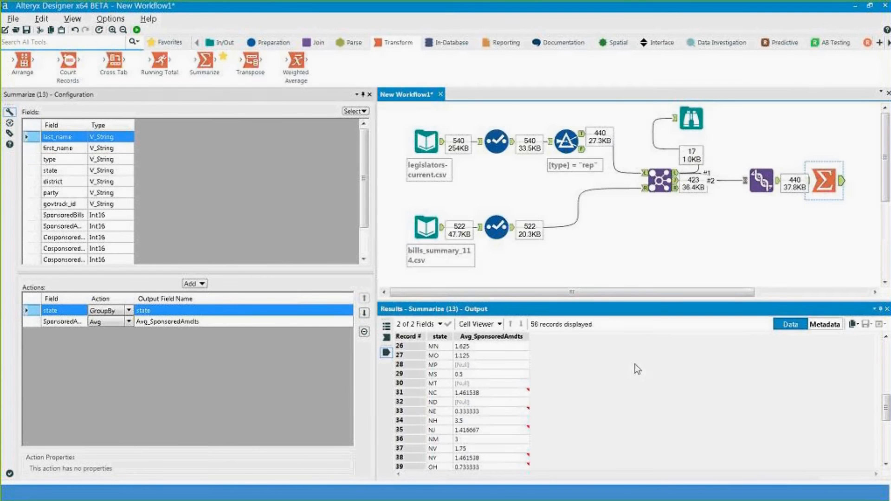
left_click(602, 275)
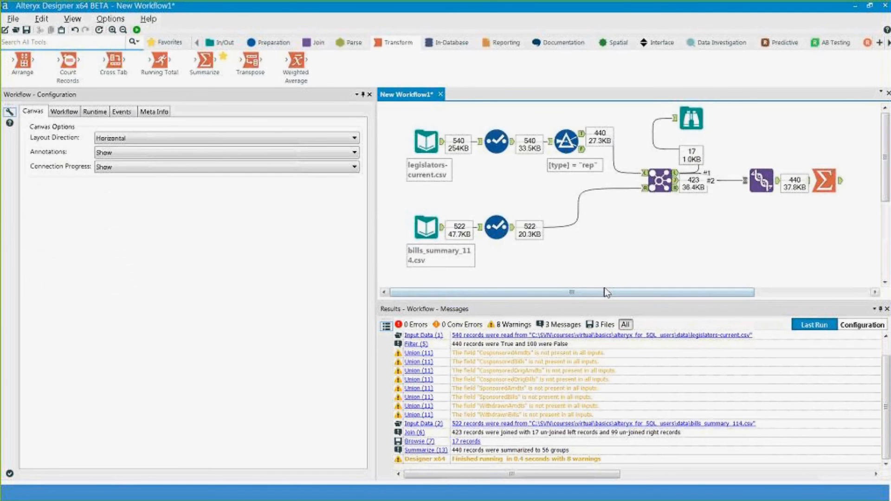
- Add a Filter after Summarize testing Avg_SponsoredAmdts greater than 13
left_click_drag(607, 293, 703, 292)
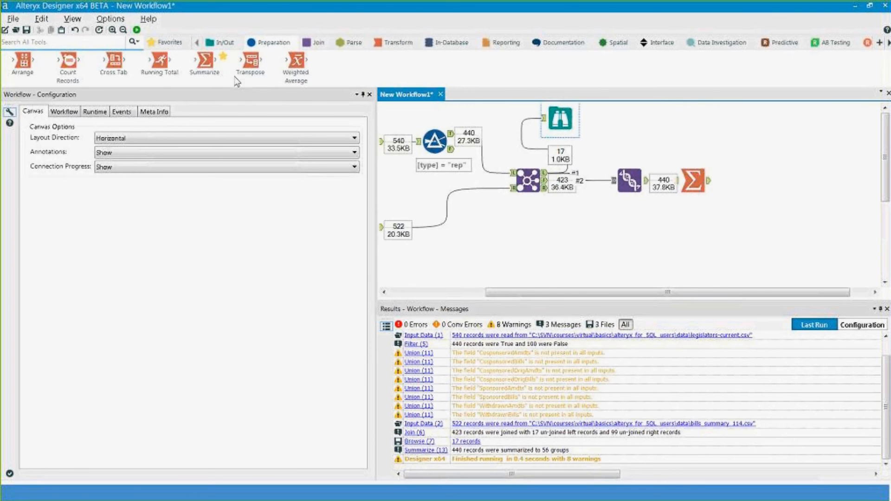
left_click_drag(167, 63, 753, 182)
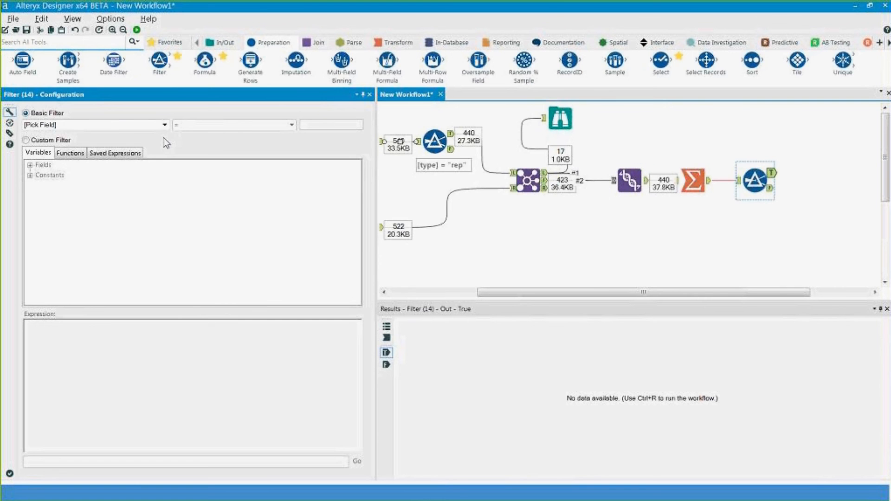
left_click(164, 124)
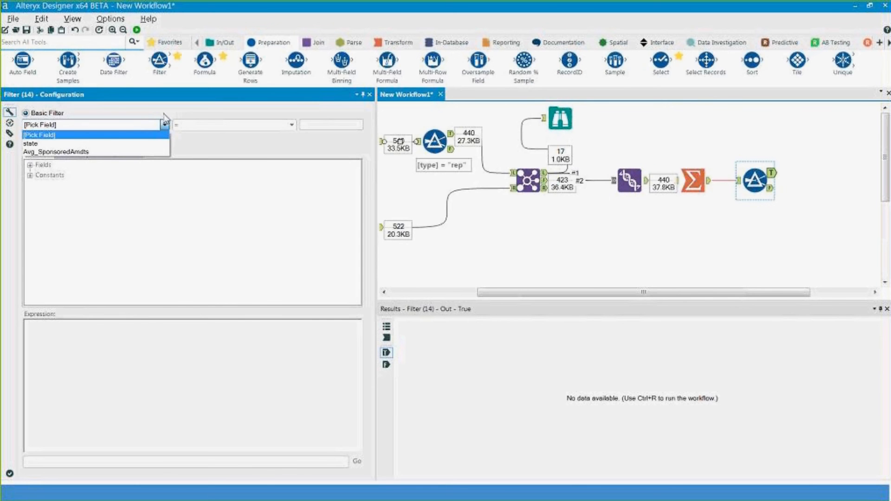
left_click(100, 151)
left_click(205, 126)
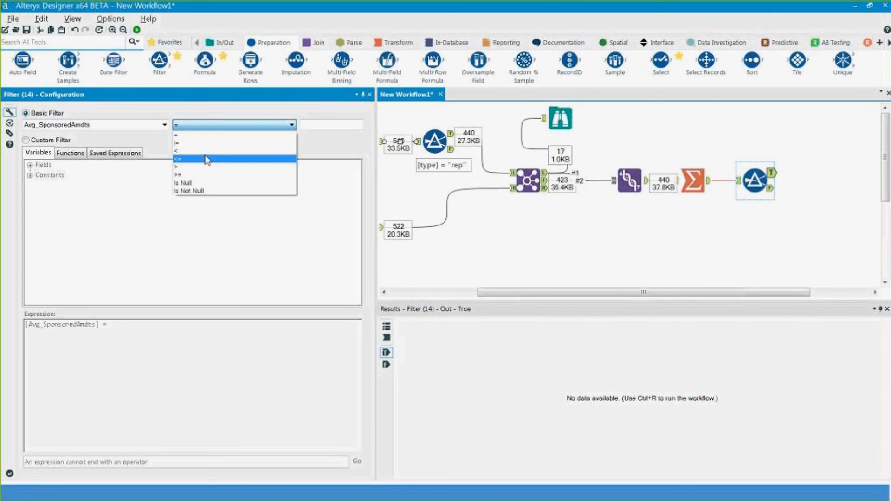
left_click(263, 155)
key("Tab")
type("13")
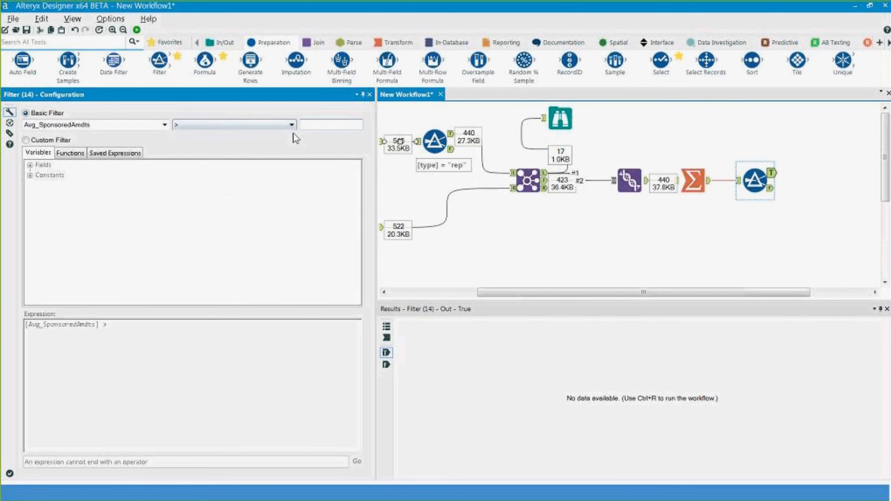
- Run the workflow and review the Filter's true and false outputs
left_click(138, 31)
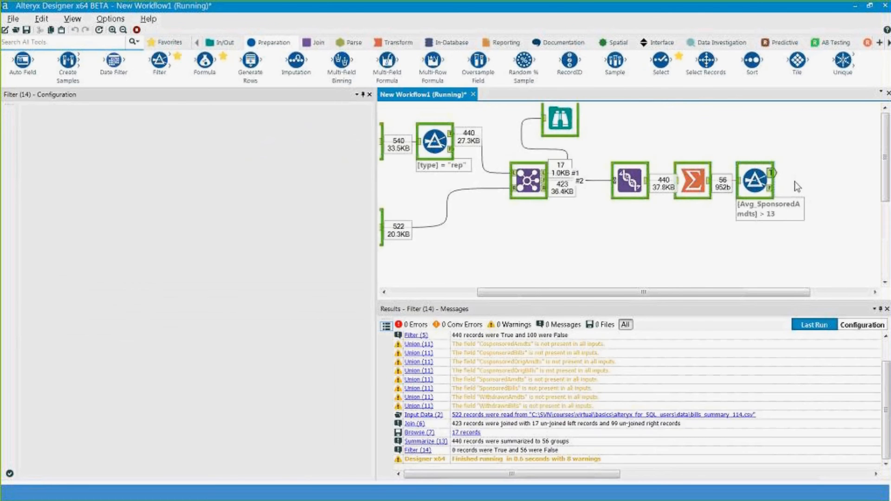
left_click(772, 174)
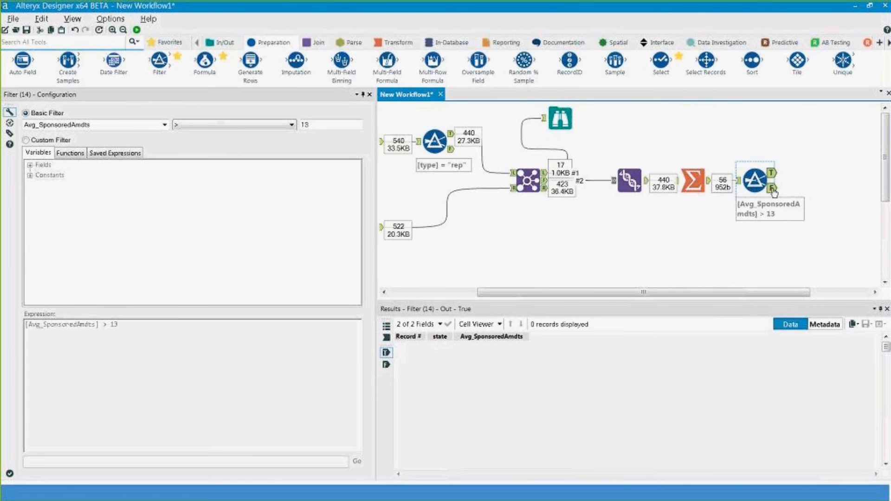
left_click(772, 188)
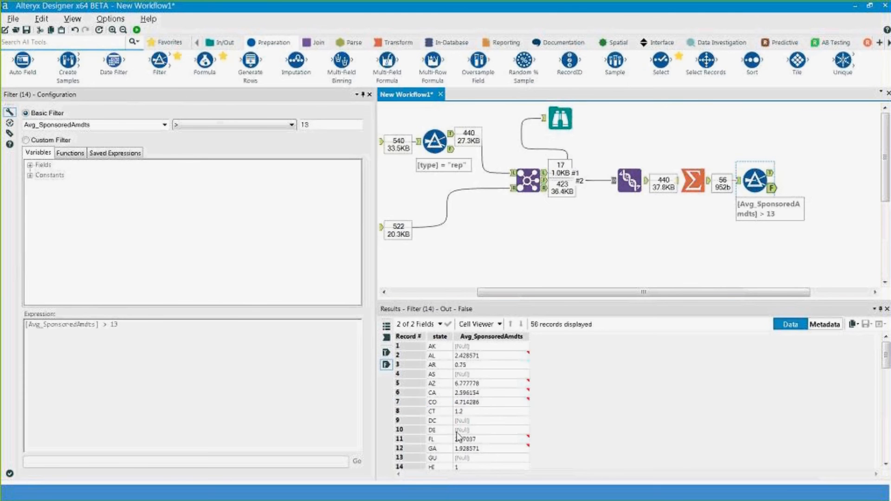
left_click(474, 403)
scroll(478, 407, "down", 5)
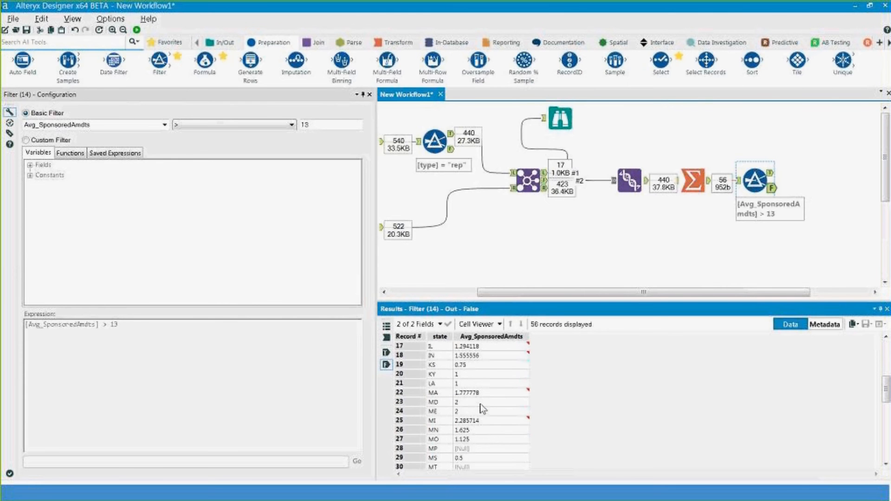
scroll(483, 409, "up", 2)
- Correct the threshold to 1.3, rerun, and view the 30 passing states
left_click(304, 124)
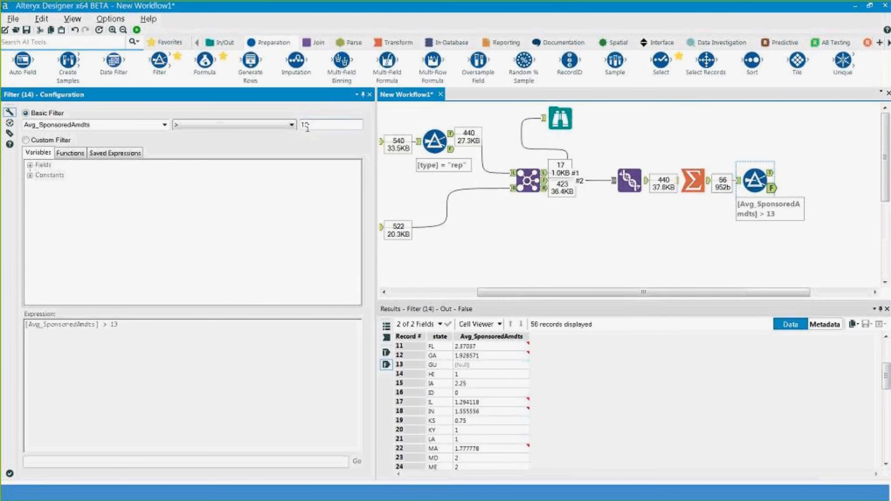
type(".")
key("ctrl+r")
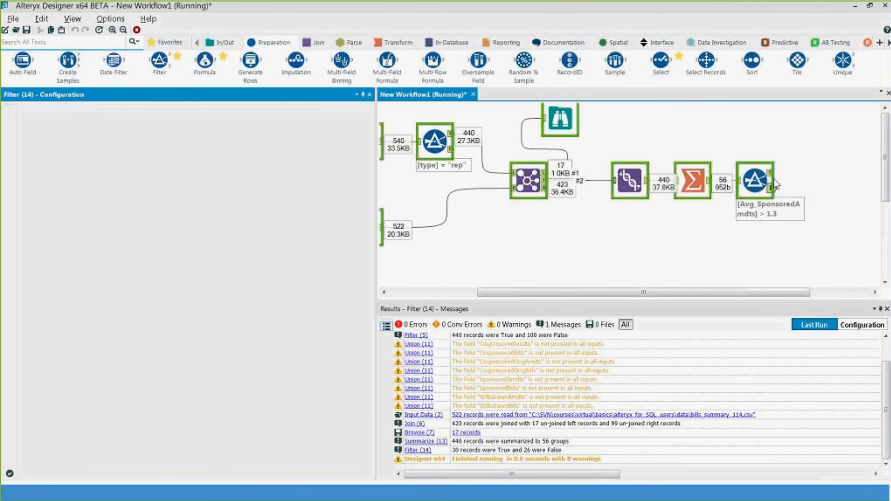
left_click(770, 173)
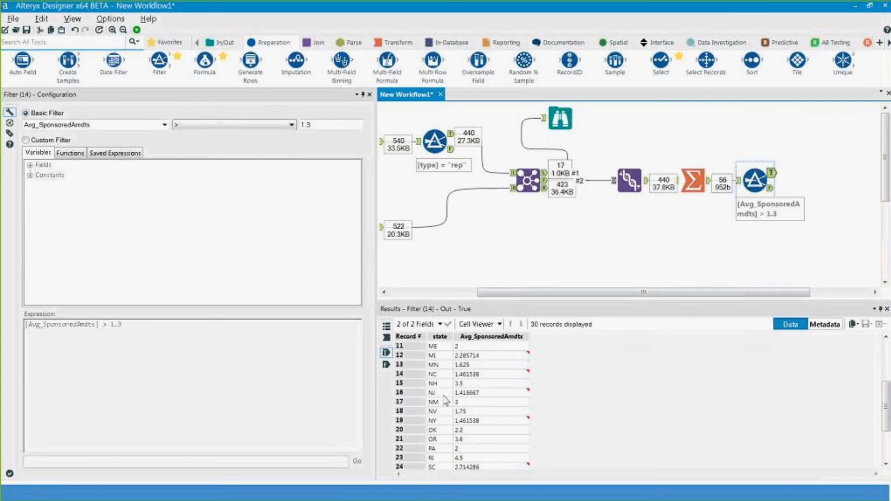
left_click(470, 378)
scroll(469, 378, "up", 4)
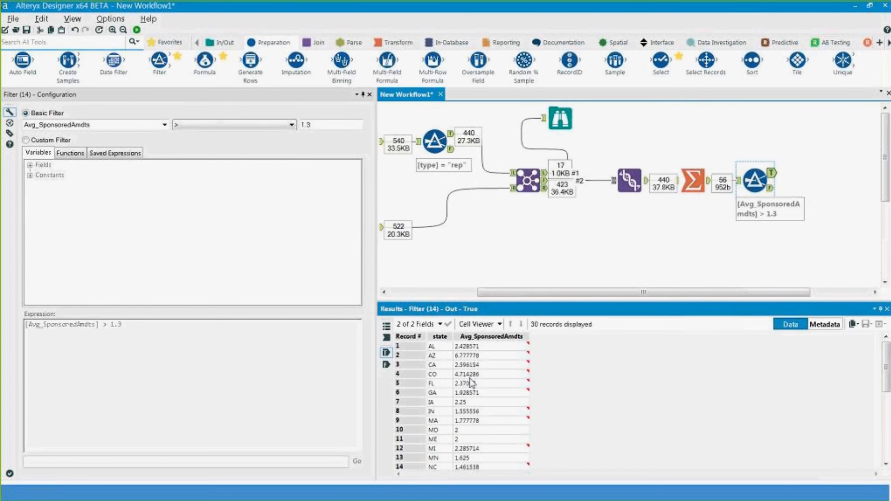
mouse_move(470, 378)
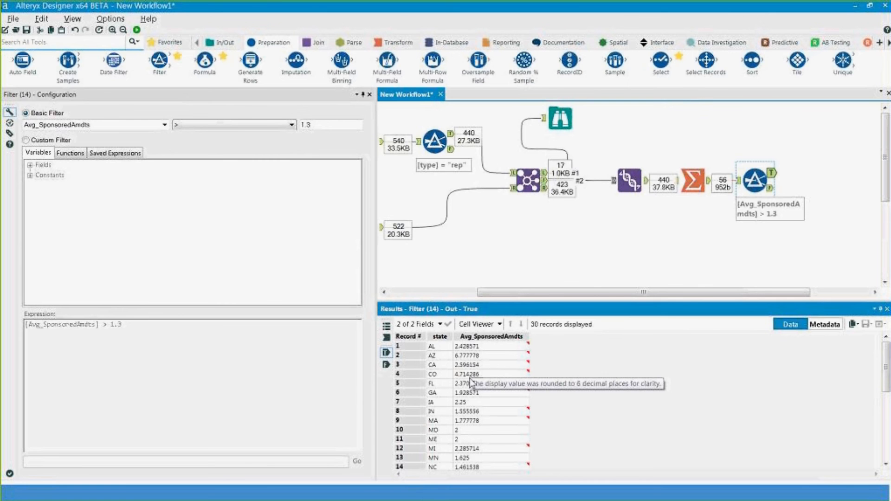
- Review lines 1–9 of the SQL query in Notepad++, then show the Sort Tool slide
left_click(121, 487)
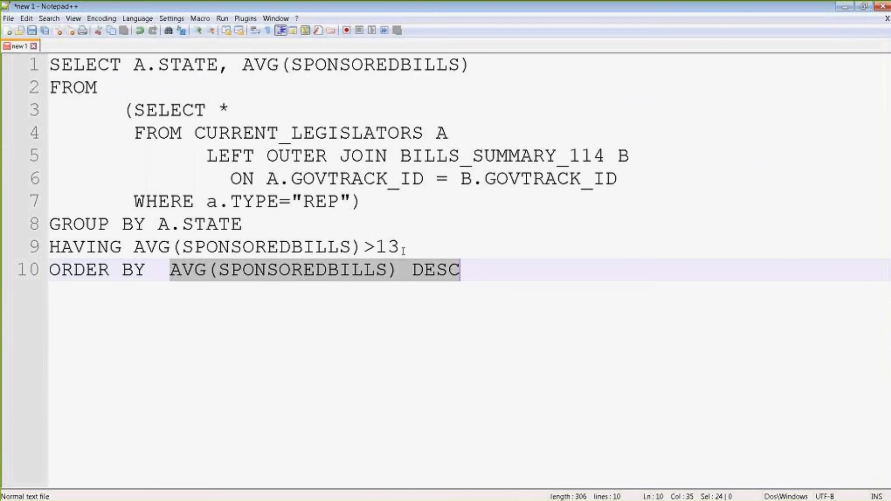
left_click_drag(402, 243, 33, 64)
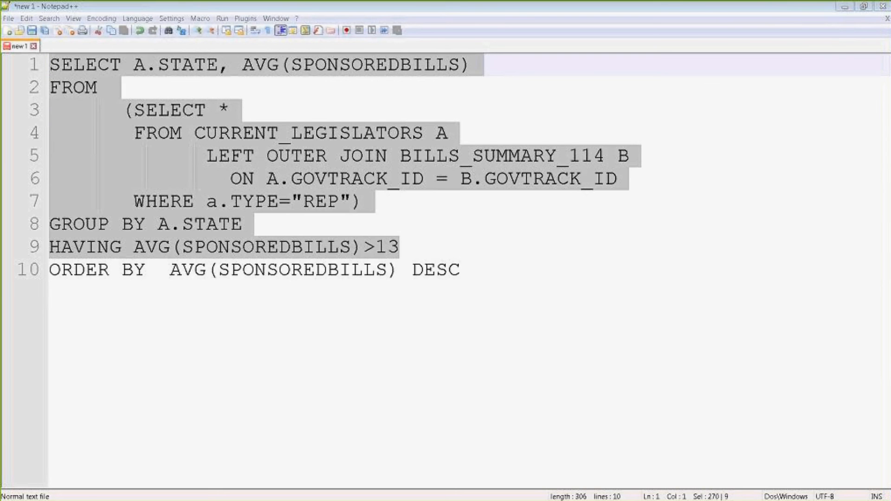
key("alt+Tab")
left_click(126, 417)
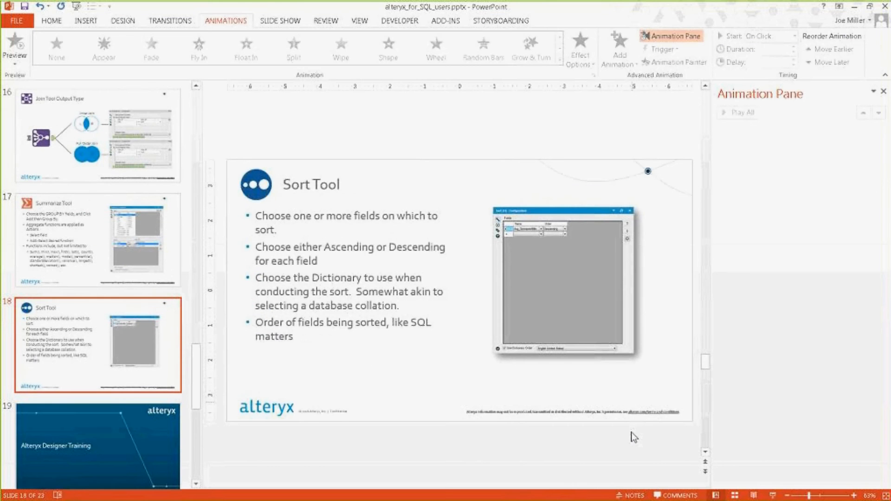
- Present the Sort Tool slide full screen, then exit and minimize PowerPoint
left_click(772, 496)
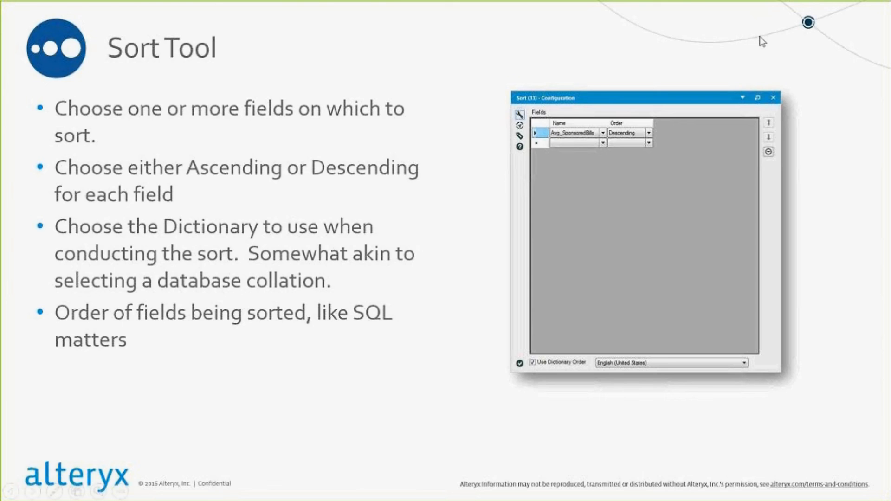
key("Escape")
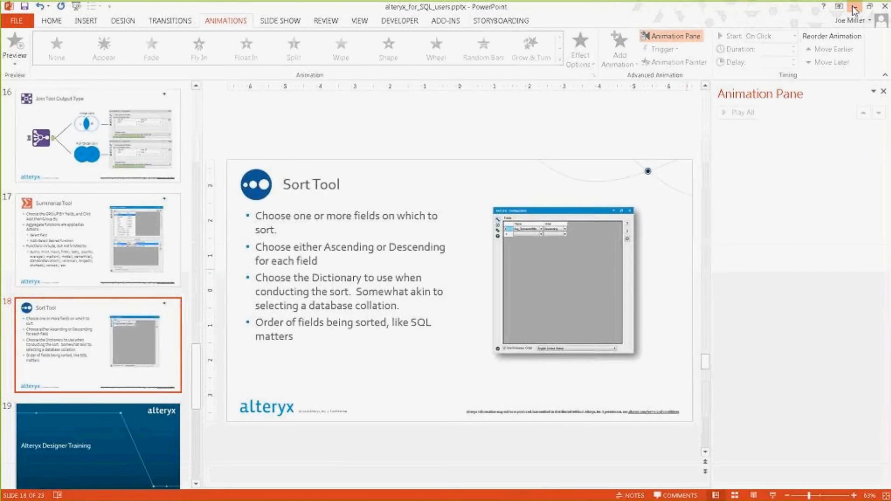
left_click(854, 8)
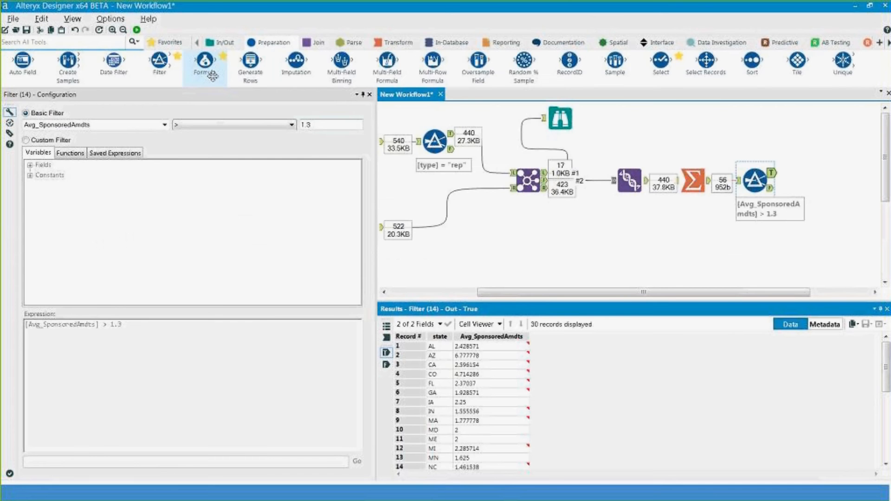
- Add a Sort after the Filter's true output ordering Avg_SponsoredAmdts descending
left_click_drag(752, 61, 826, 174)
left_click(80, 132)
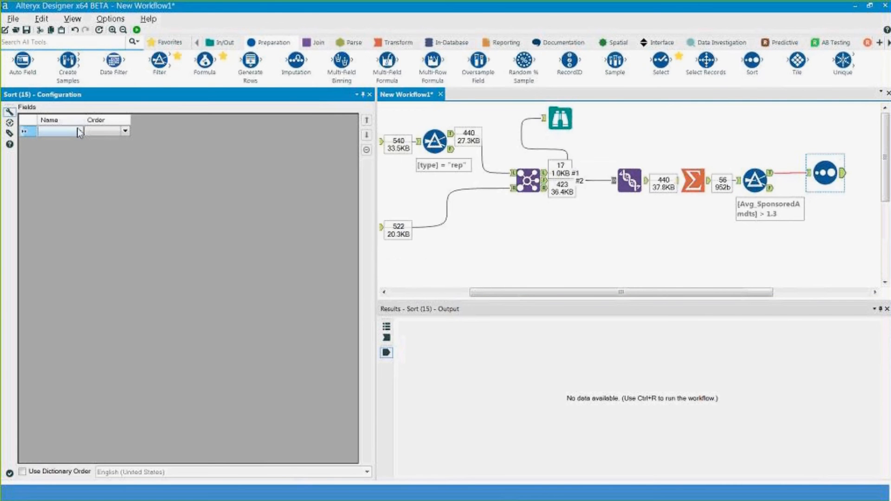
left_click(79, 132)
left_click(82, 150)
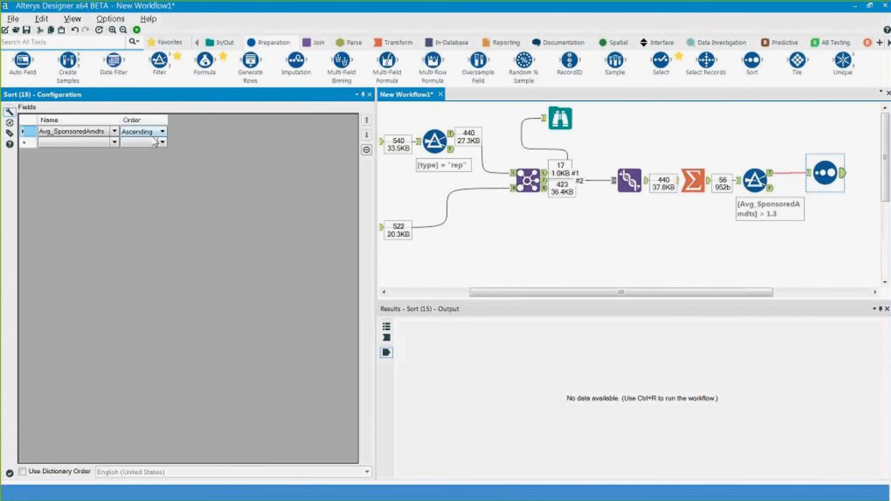
left_click(153, 132)
left_click(151, 150)
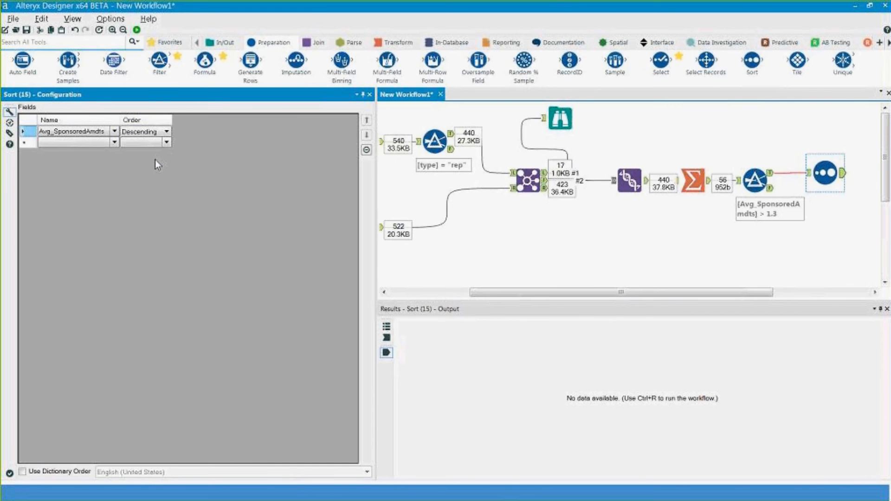
- Run the workflow, check the sorted output starts with AZ, and add a Sample after Sort
left_click(137, 30)
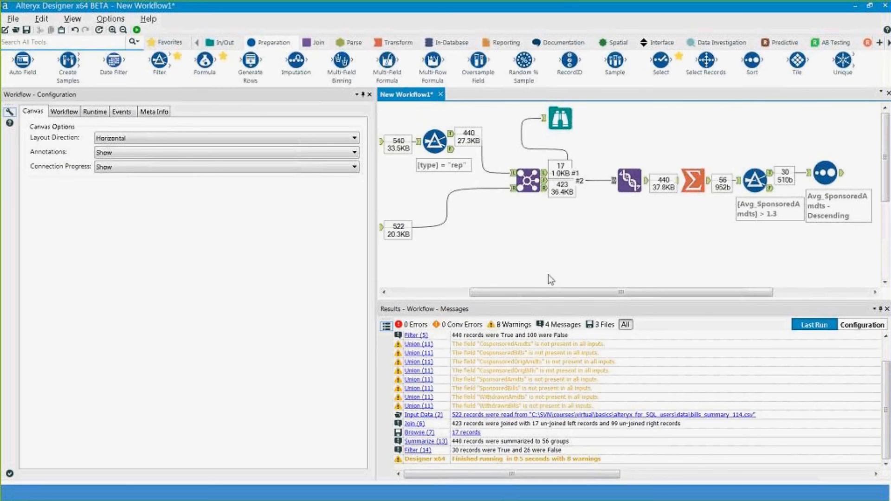
left_click(843, 177)
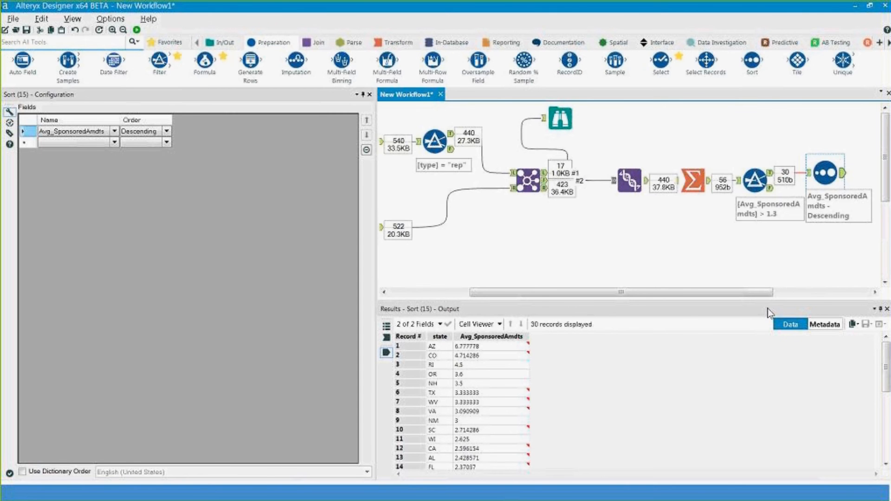
left_click_drag(718, 292, 481, 242)
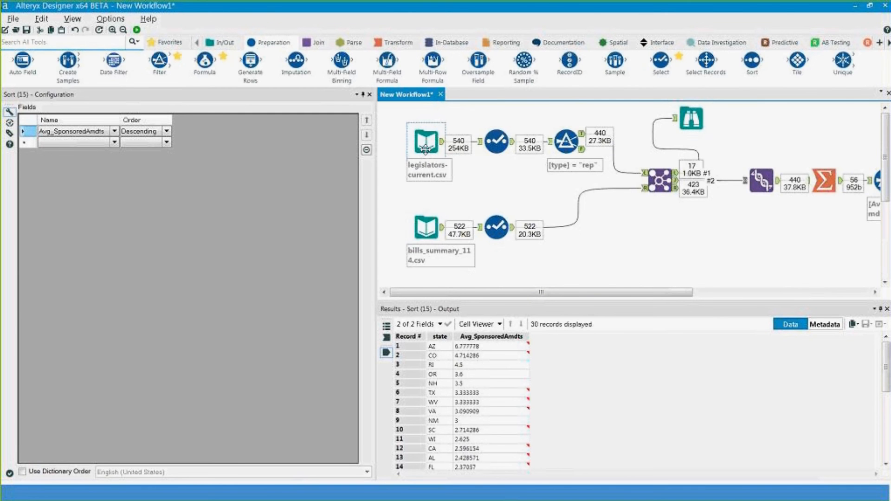
left_click(761, 292)
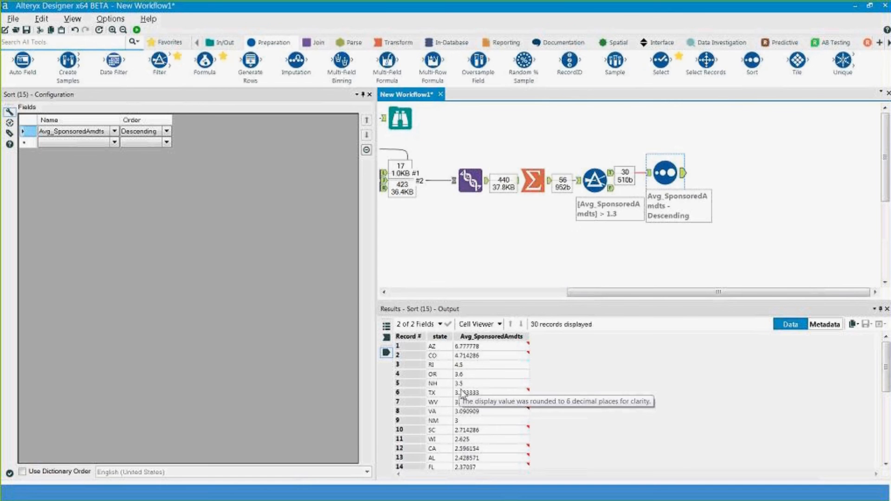
left_click_drag(615, 63, 728, 173)
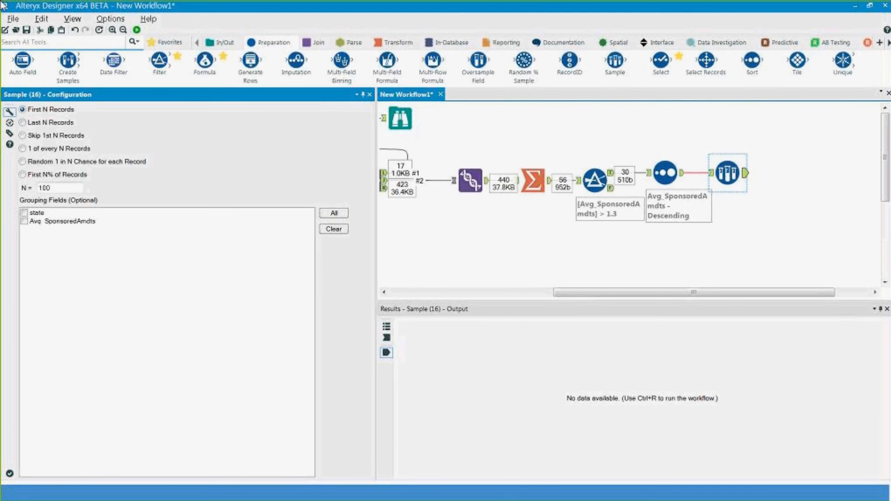
- Set the Sample to the first 5 records, run, and view AZ, CO, RI, OR, NH
left_click(61, 188)
double_click(62, 188)
type("5")
left_click(136, 29)
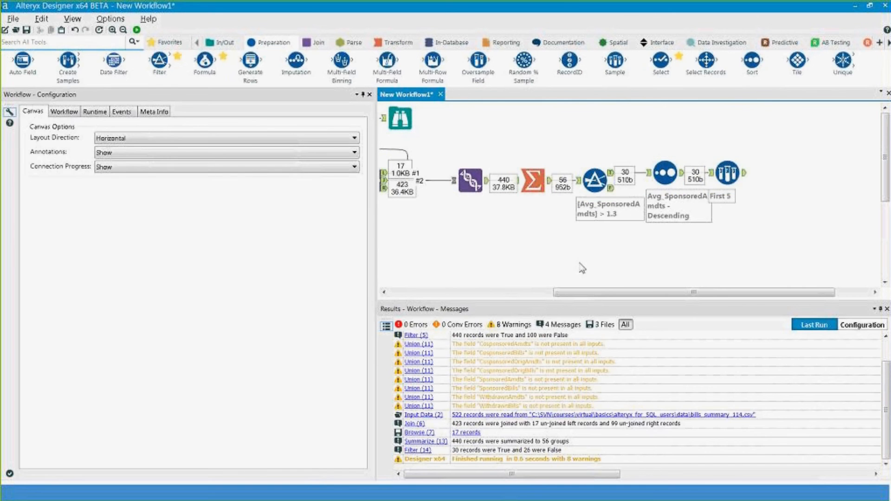
left_click(742, 178)
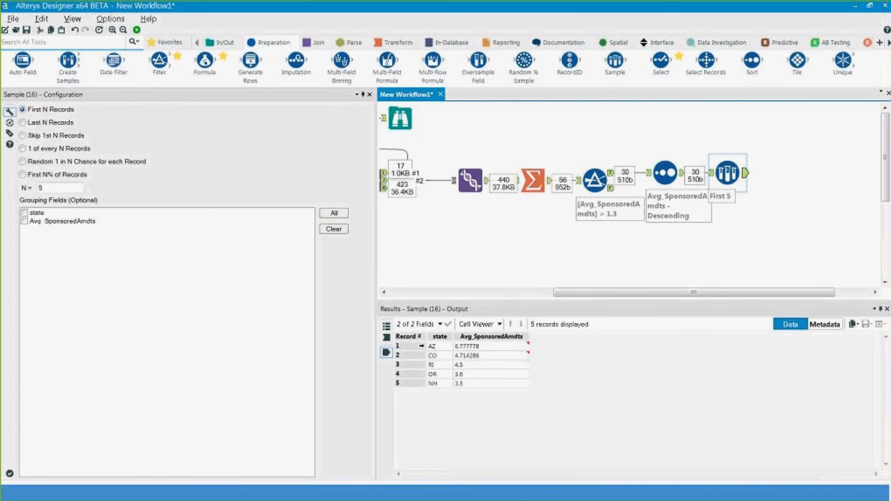
left_click_drag(464, 346, 477, 374)
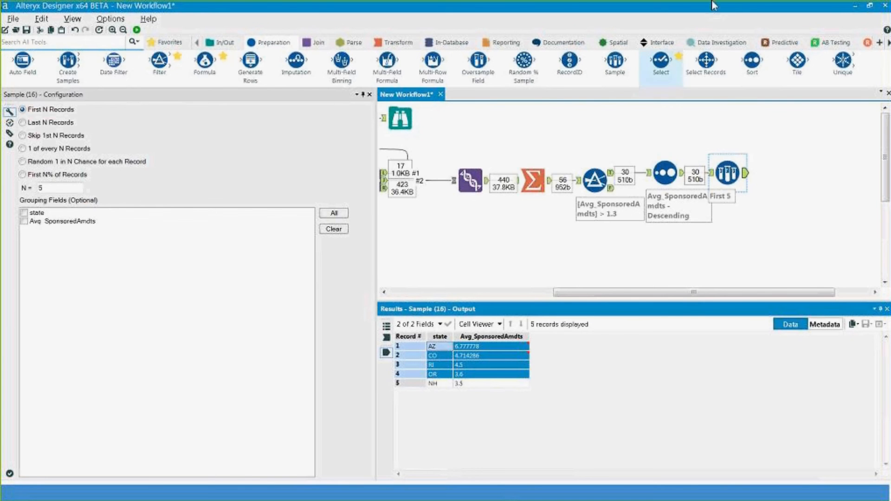
- Select the full GROUP BY/HAVING/ORDER BY DESC query in Notepad++ and drag the workflow window over it
left_click(853, 8)
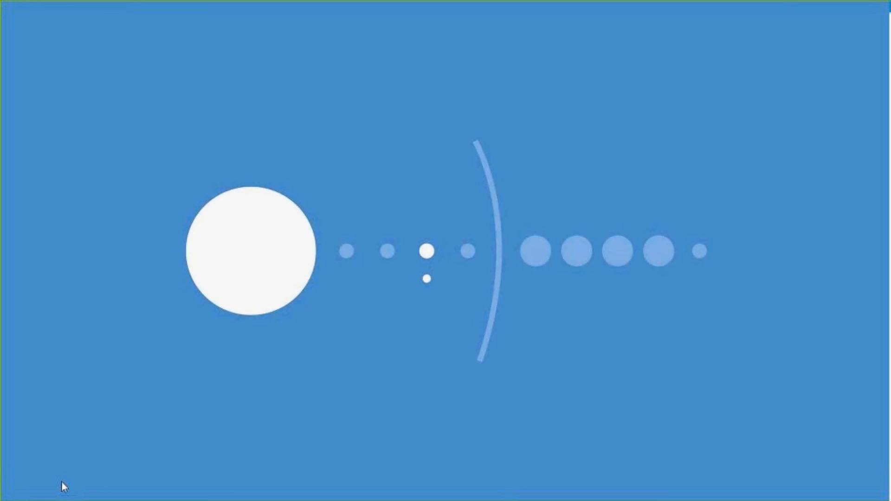
left_click(62, 487)
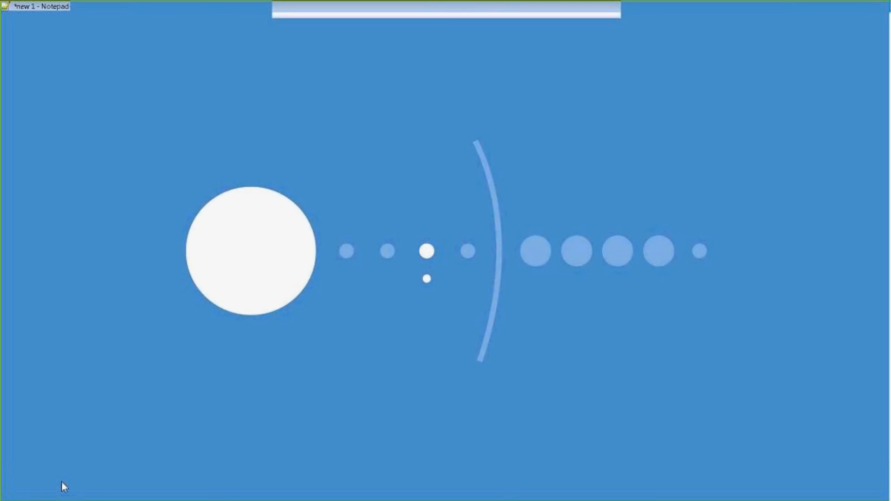
left_click(520, 296)
left_click(498, 249)
key("ctrl+shift+Home")
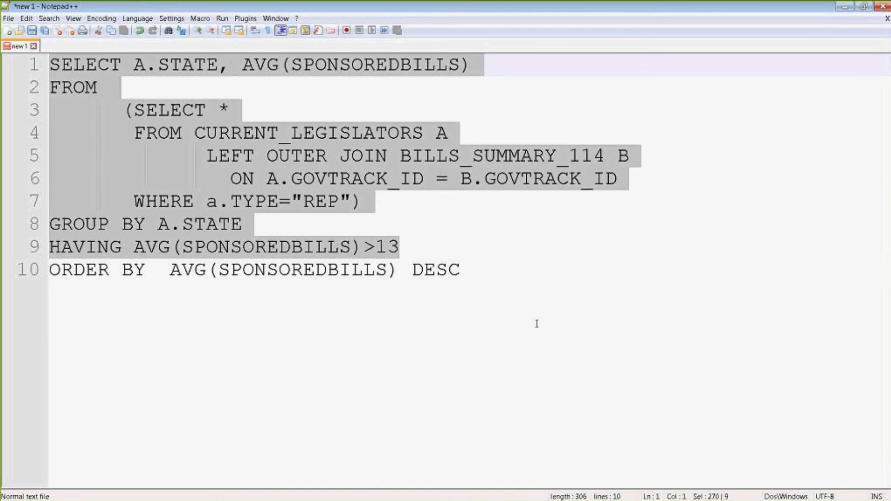
key("ctrl+End")
key("ctrl+shift+Home")
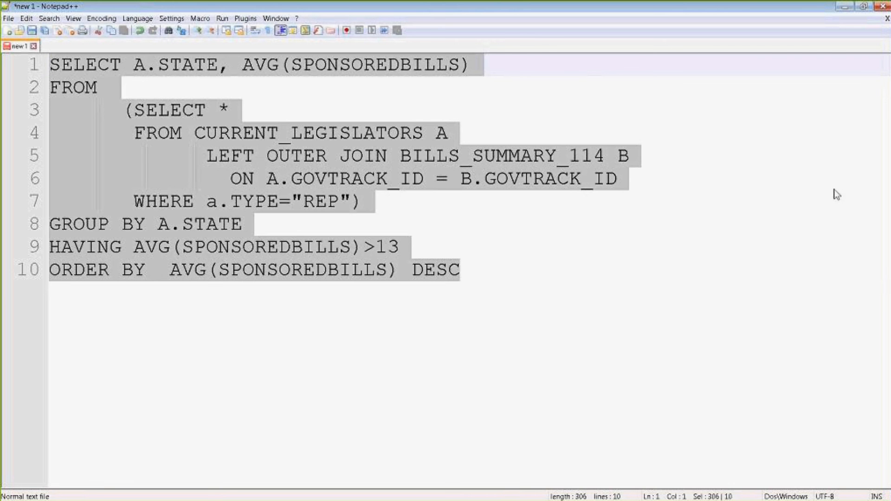
left_click_drag(890, 144, 642, 63)
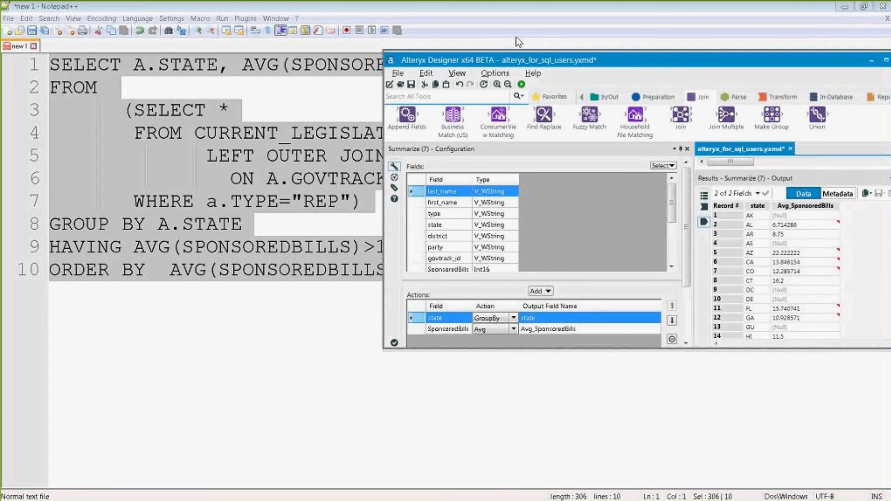
- Maximize the workflow and review the SQL comment and the WHERE Filter's rejected records
left_click_drag(517, 38, 517, 1)
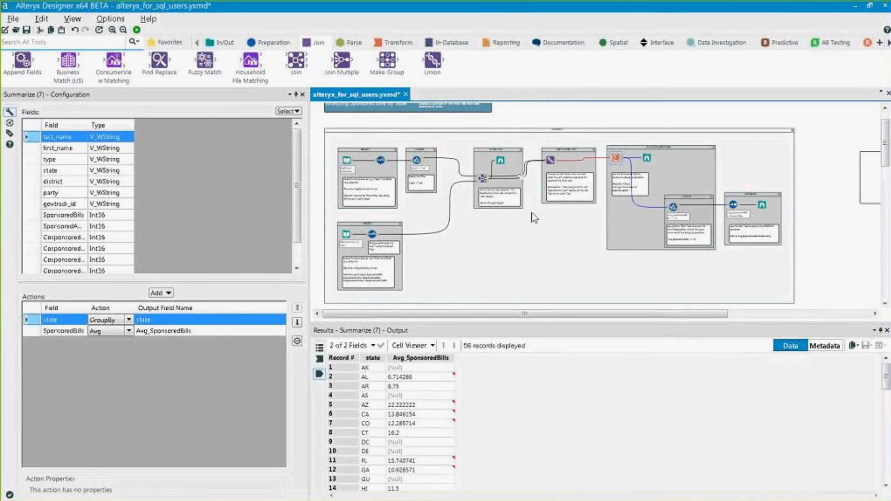
left_click_drag(472, 313, 489, 311)
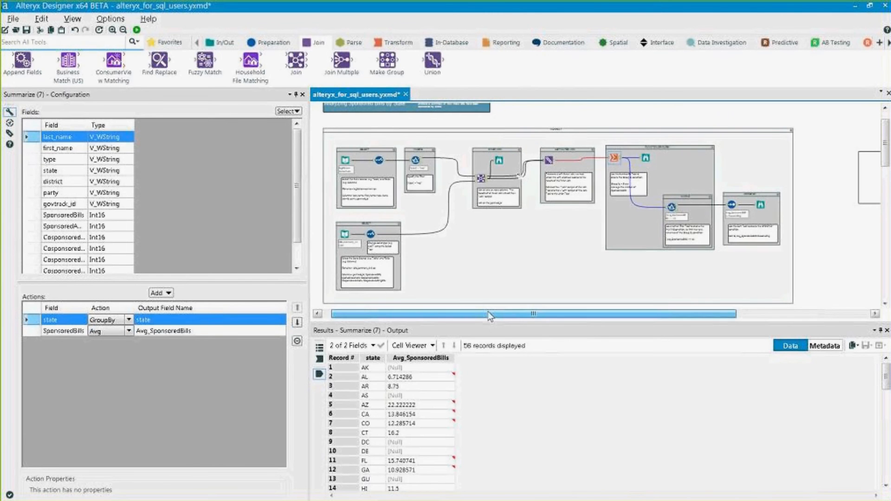
left_click(867, 155)
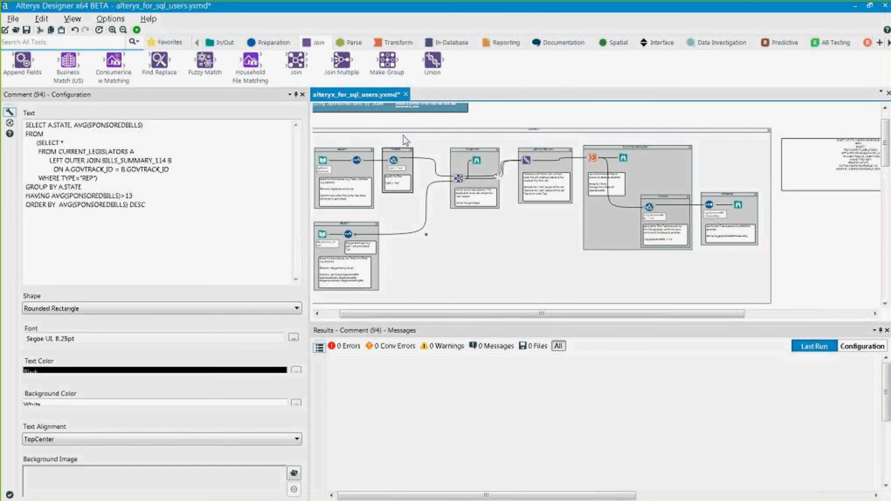
left_click(391, 161)
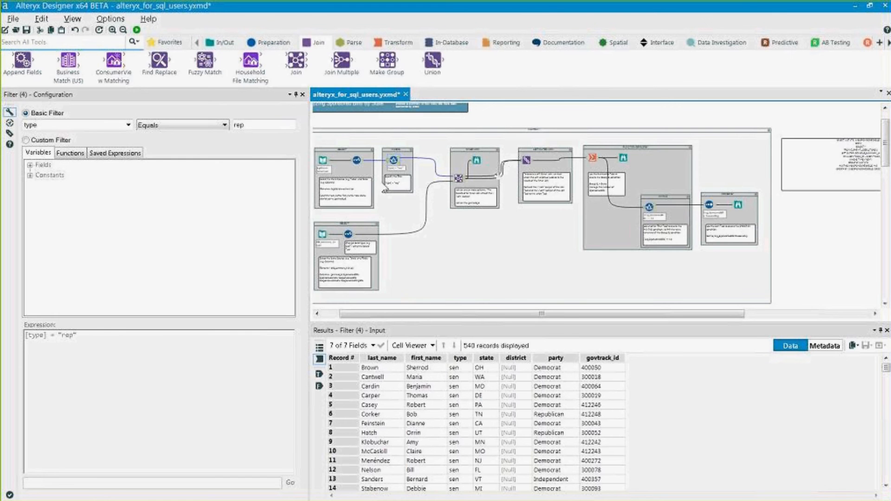
scroll(395, 162, "up", 1)
scroll(395, 162, "up", 5)
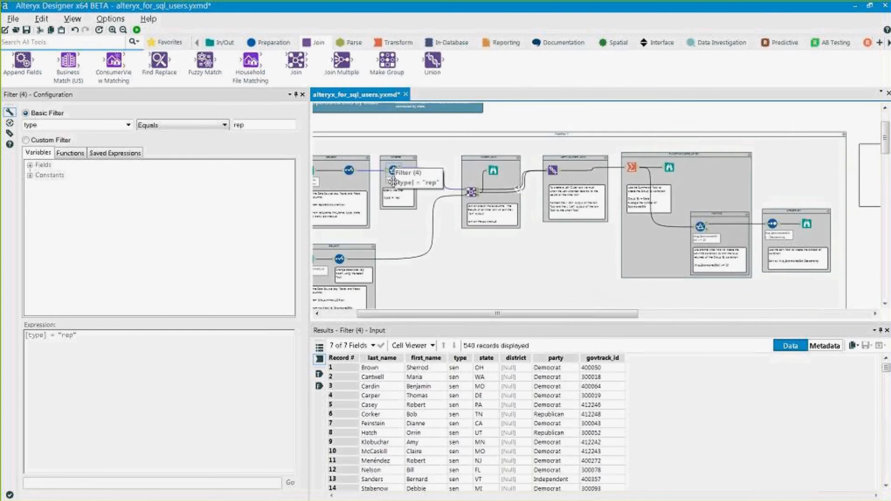
left_click(319, 386)
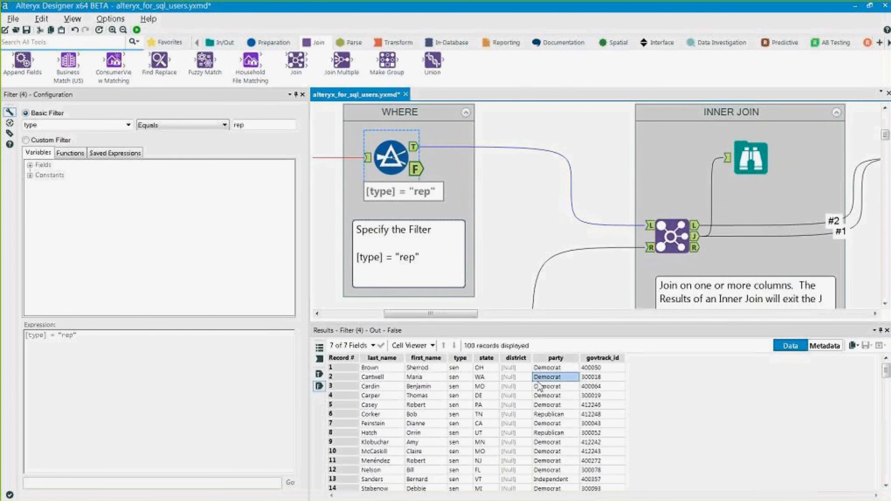
left_click_drag(461, 369, 478, 462)
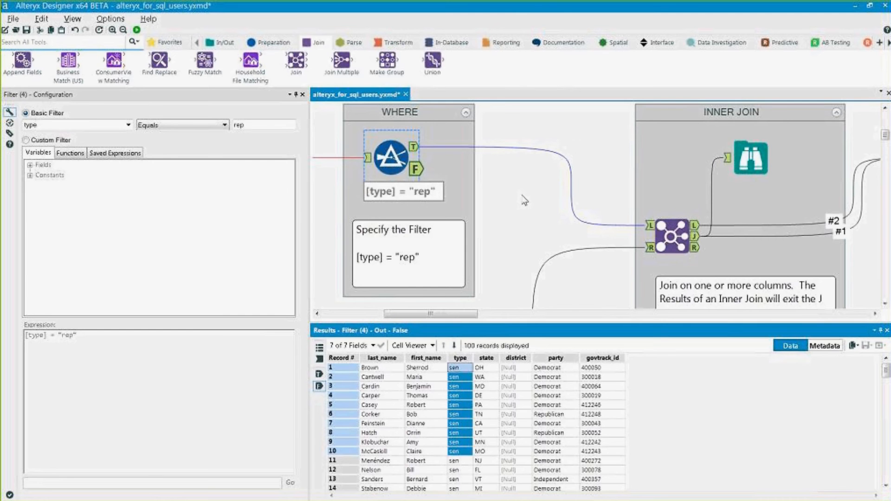
left_click(603, 293)
- Place a Formula tool after the bills Select and choose + Add Field for its output
scroll(603, 293, "down", 5)
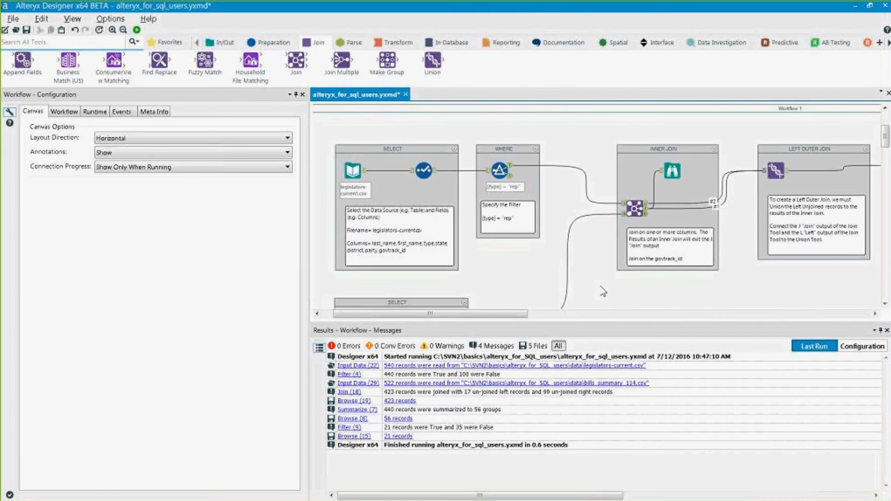
scroll(603, 283, "down", 1)
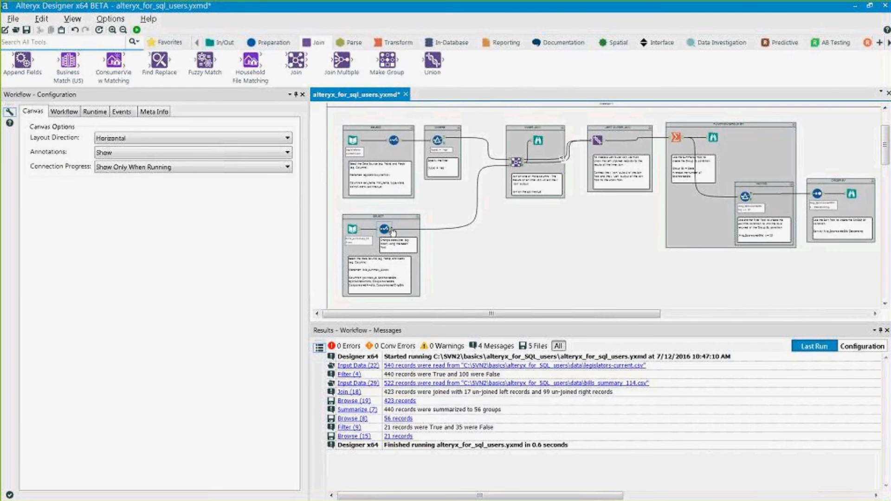
left_click(255, 42)
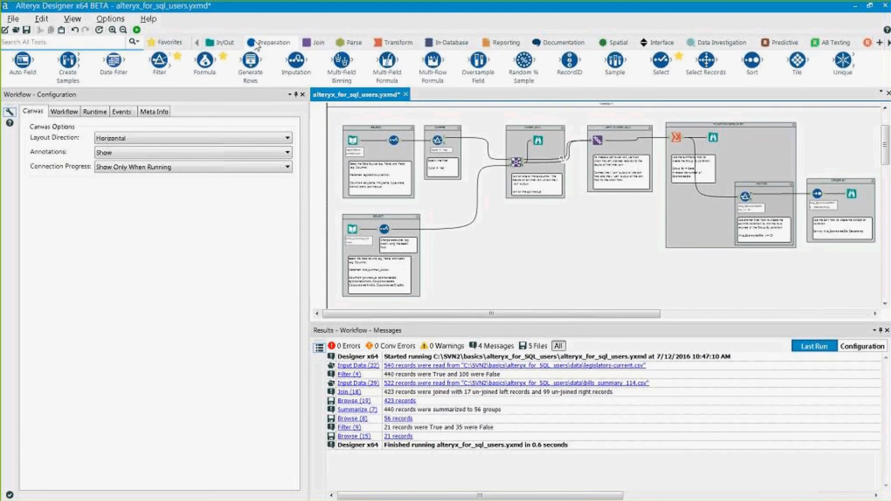
mouse_move(204, 62)
left_mouse_down()
mouse_move(338, 185)
mouse_move(435, 230)
left_mouse_up()
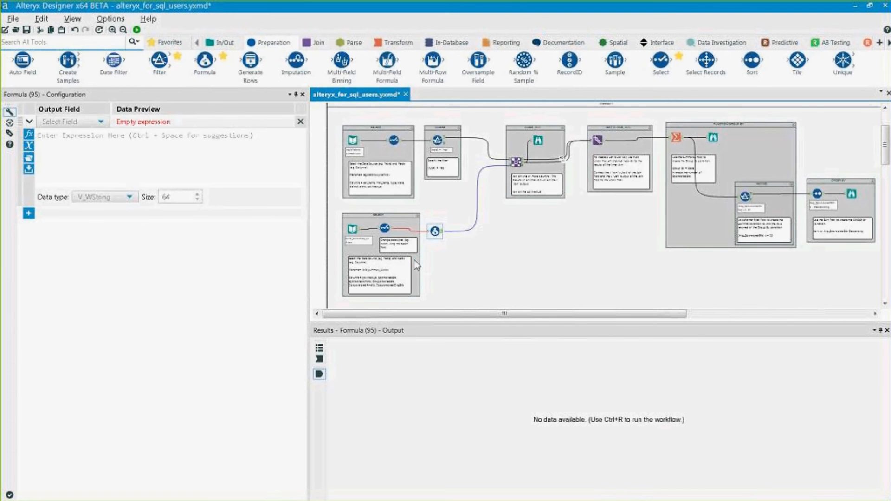
left_click(80, 123)
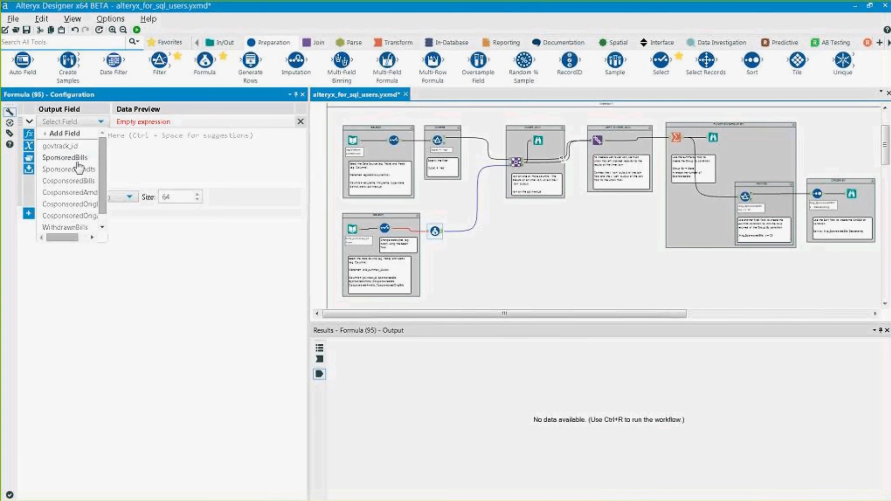
left_click(69, 134)
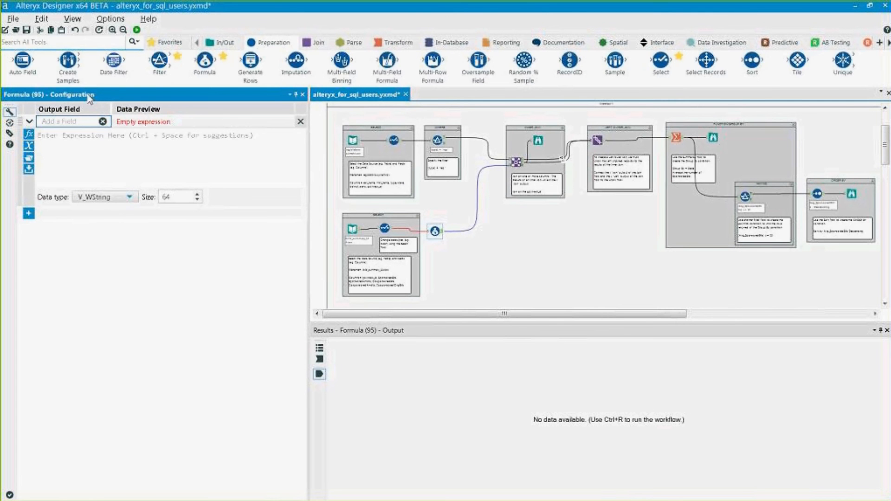
- Name the field TotalCosponsoredSponsored as [SponsoredBills]-[CosponsoredBills], then run for 522 records
type("T")
type("otalCo")
type("sponsored")
type("Sponsored")
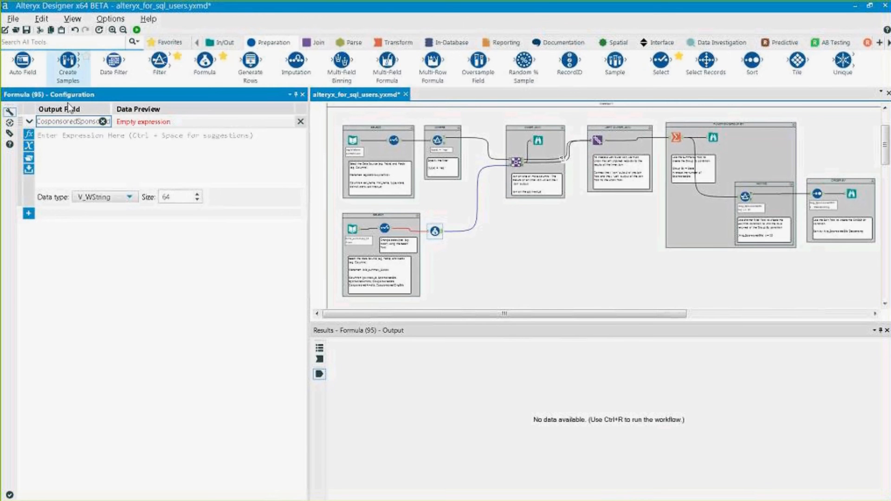
left_click(140, 148)
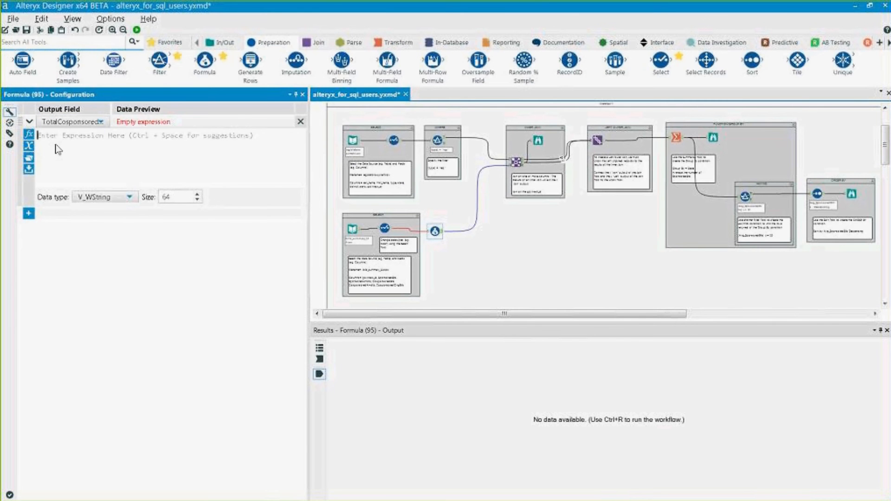
type("spo")
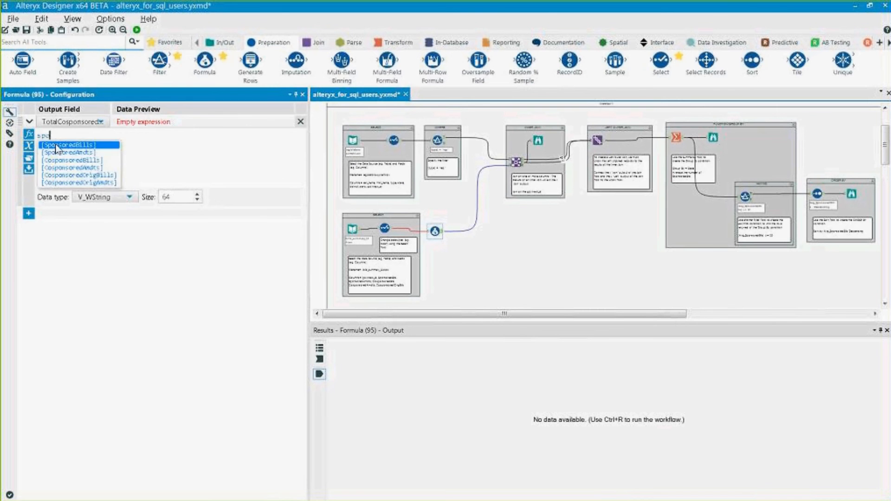
left_click(55, 146)
type("-")
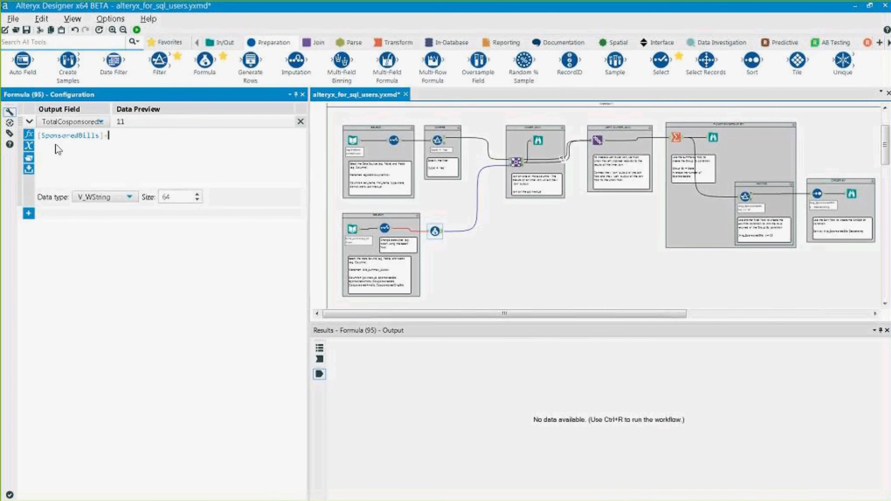
type("cosp")
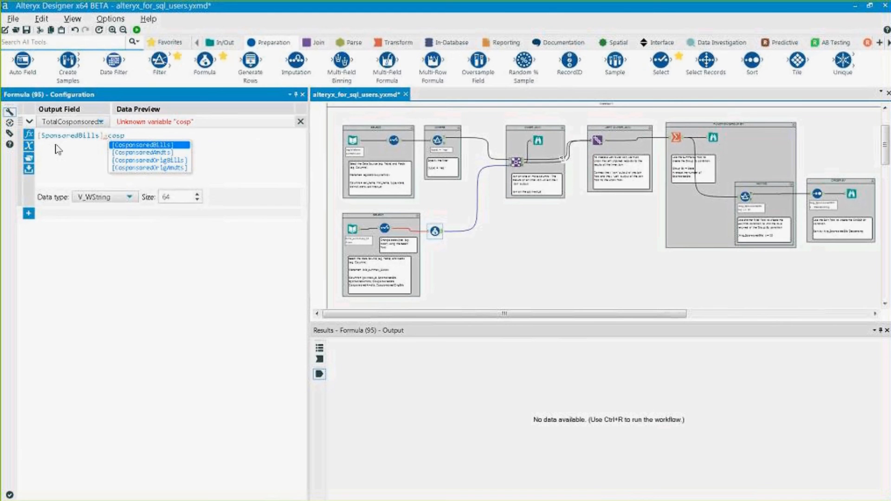
key("Return")
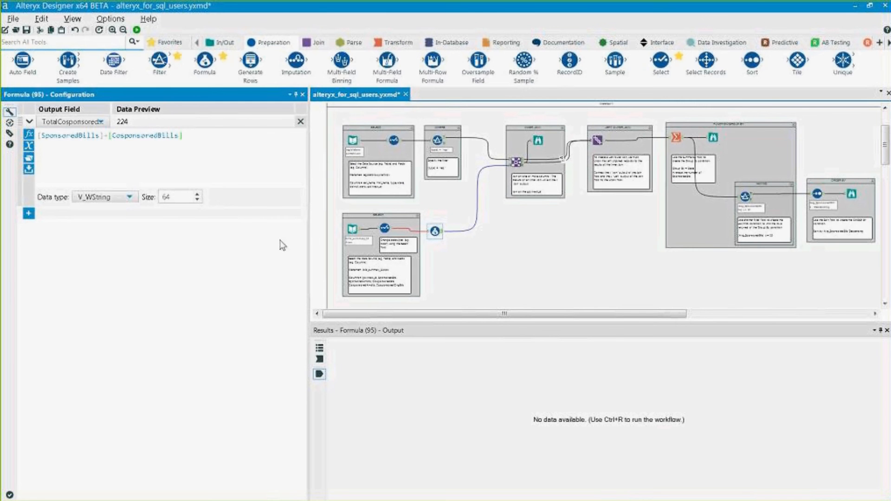
left_click(136, 30)
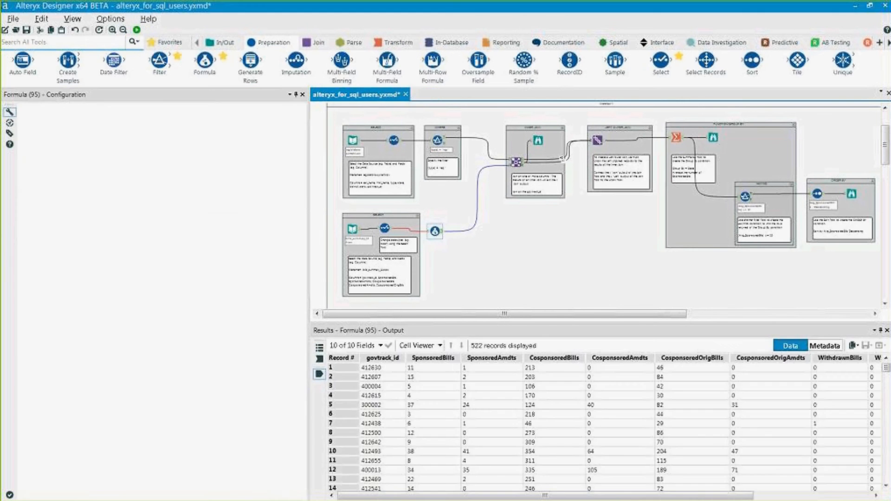
- Inspect the new TotalCosponsored column and the Summarize tool's settings, widening the field names
left_click_drag(553, 496, 671, 496)
left_click_drag(794, 368, 795, 442)
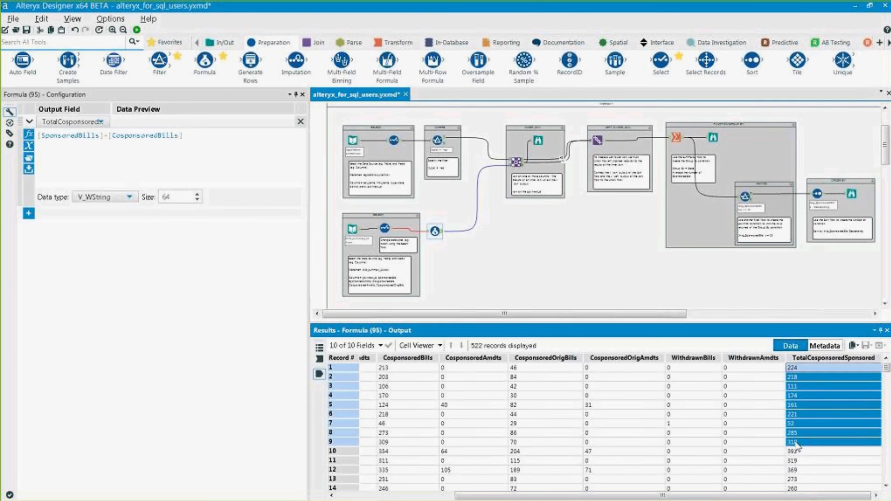
left_click(677, 137)
left_click_drag(296, 191, 295, 226)
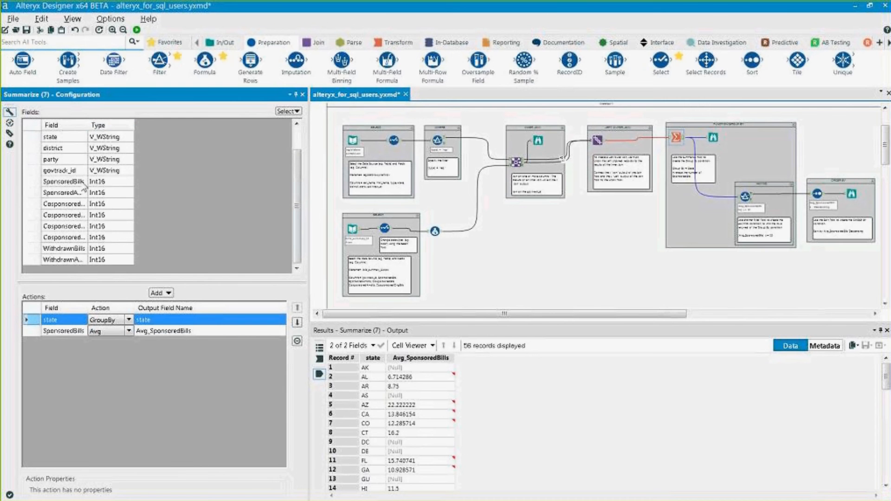
double_click(88, 123)
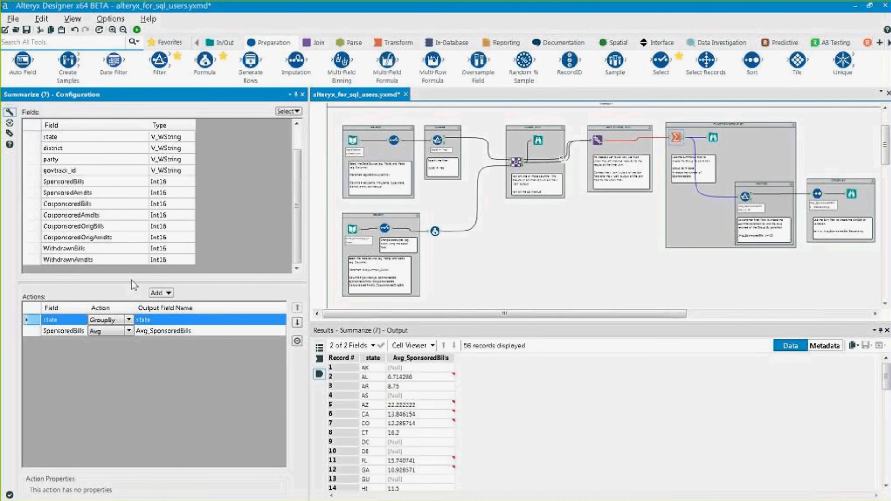
left_click(592, 277)
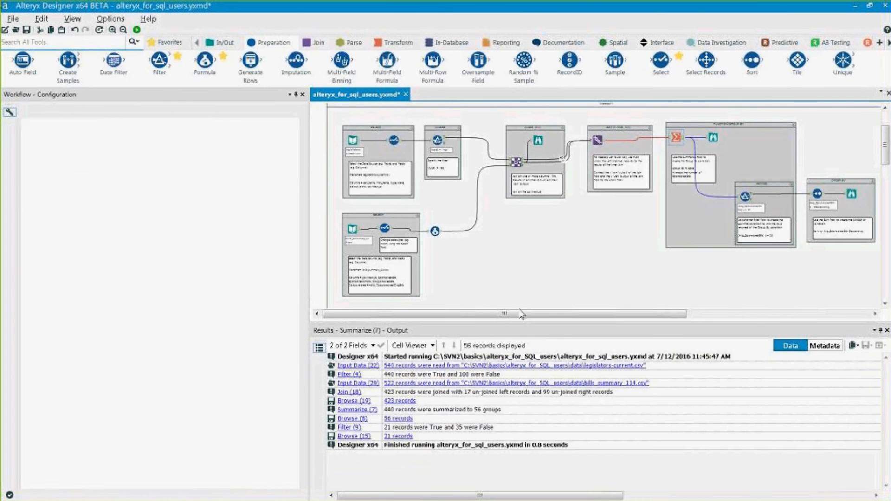
- Reselect the Formula tool's expression and show the String category in its function list
left_click(434, 232)
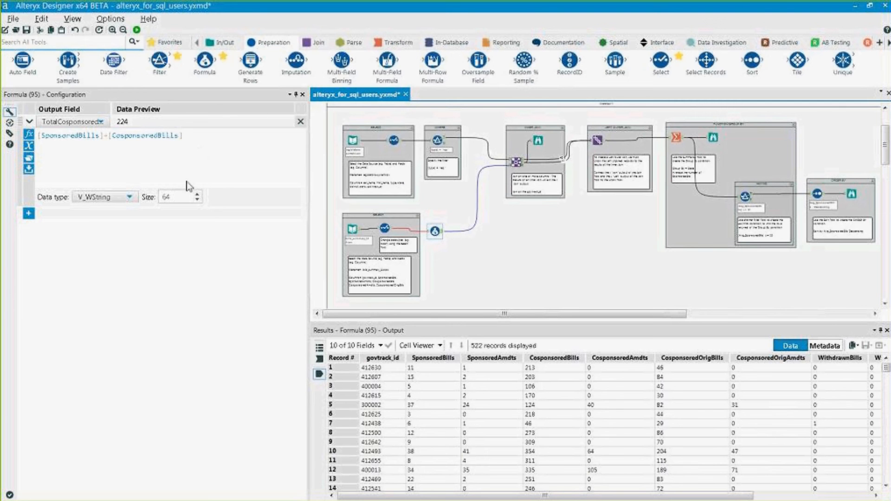
left_click_drag(212, 139, 37, 138)
left_click(29, 134)
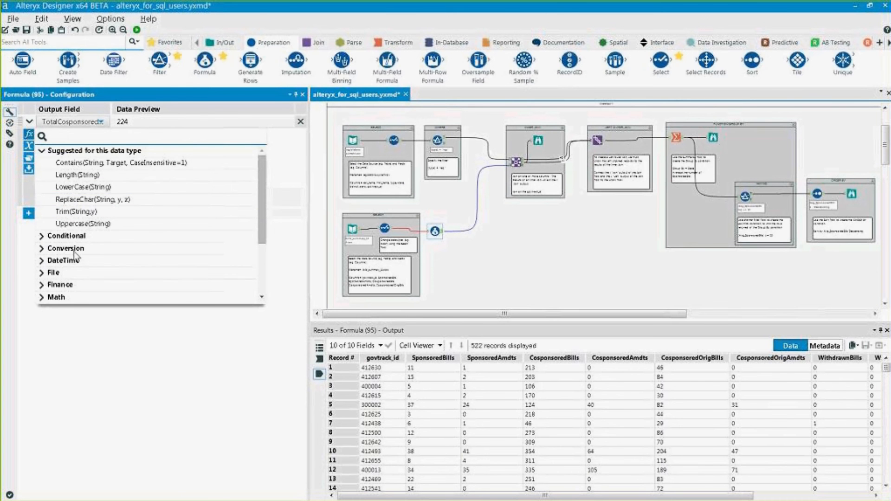
scroll(45, 260, "down", 3)
left_click(45, 281)
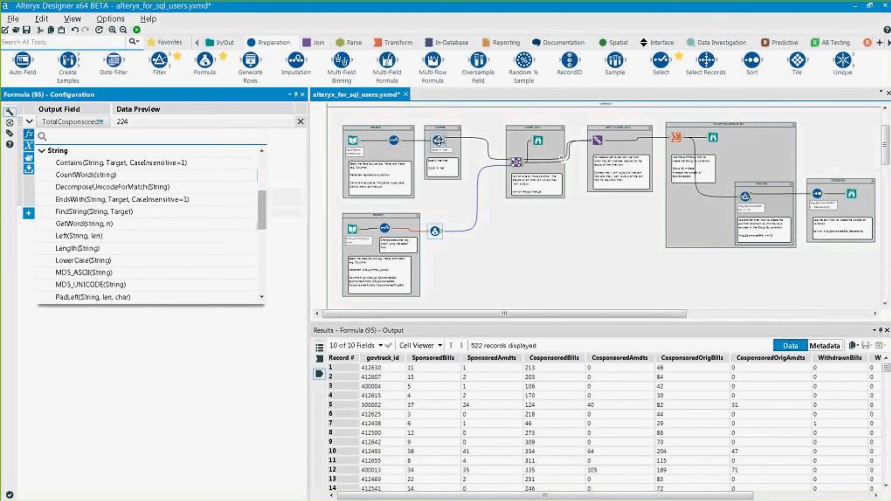
- Show the Filter (4) settings keeping [type] = "rep" with its 440 True records
left_click(438, 147)
scroll(438, 149, "up", 1)
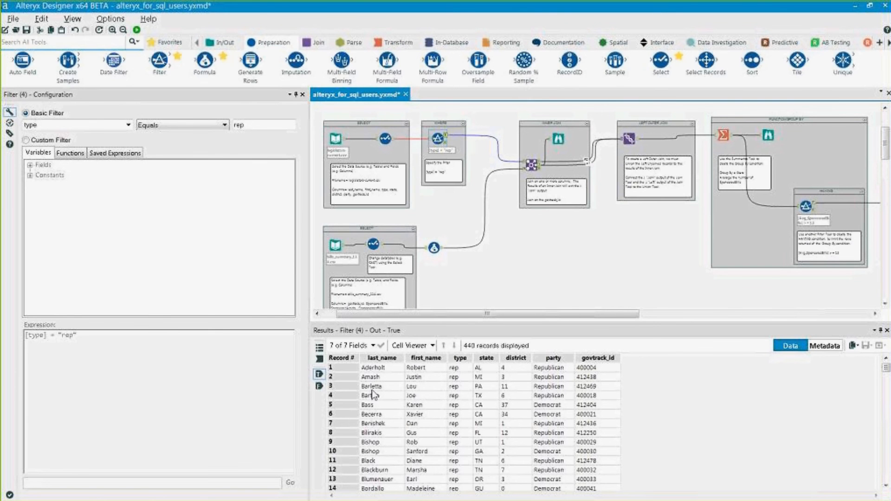
- Add a new Filter tool connected to the rep filter's True output
left_click(373, 387)
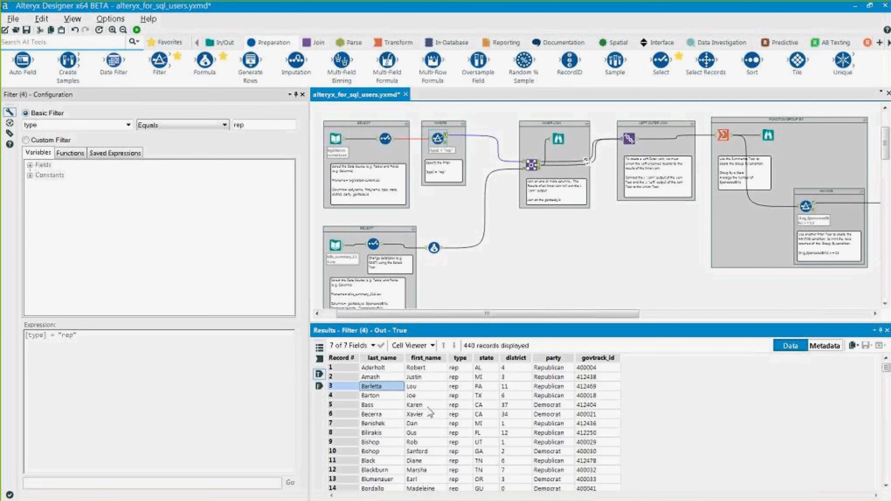
left_click_drag(162, 65, 532, 269)
left_click_drag(445, 137, 524, 268)
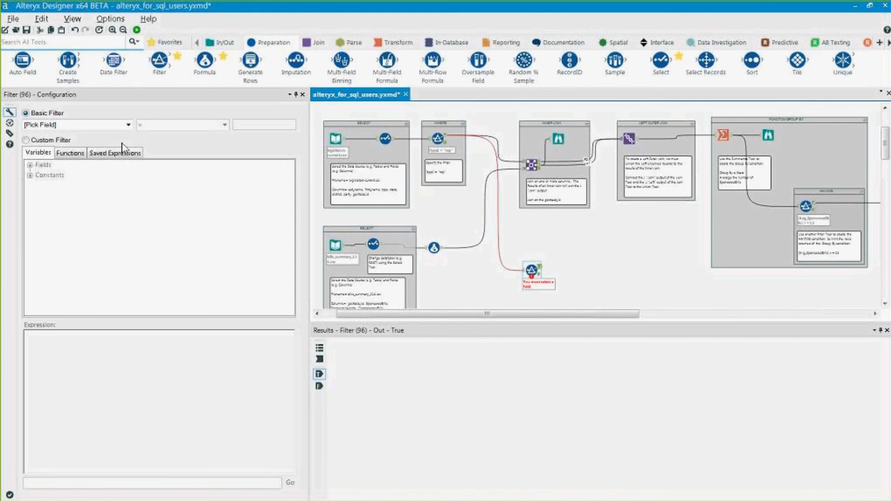
- Switch the new Filter to a custom expression and insert the [last_name] field
left_click(129, 125)
left_click(129, 125)
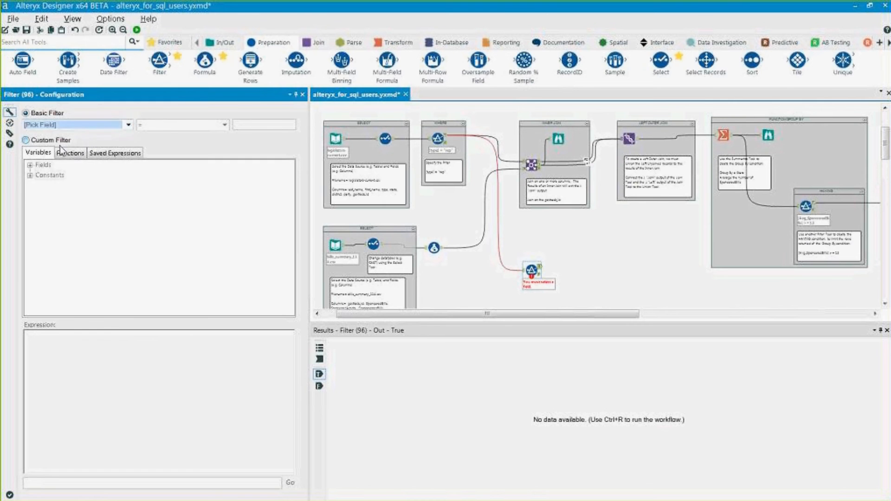
left_click(25, 139)
left_click(70, 152)
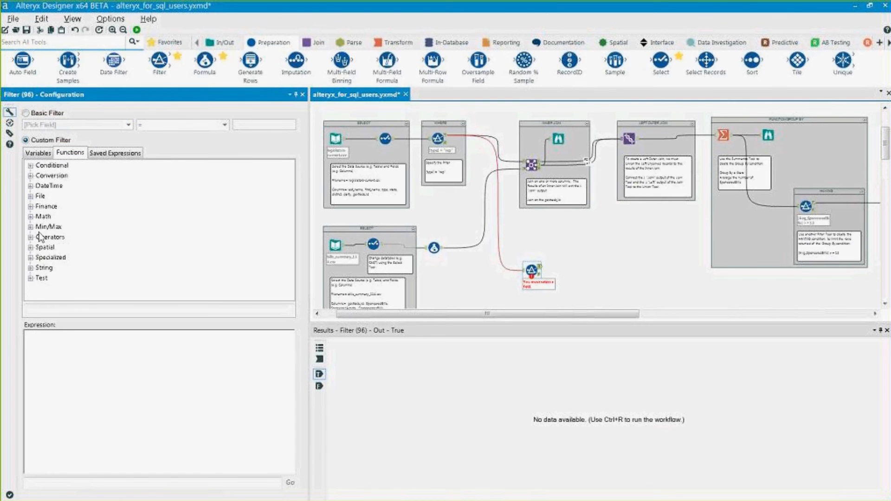
left_click(38, 153)
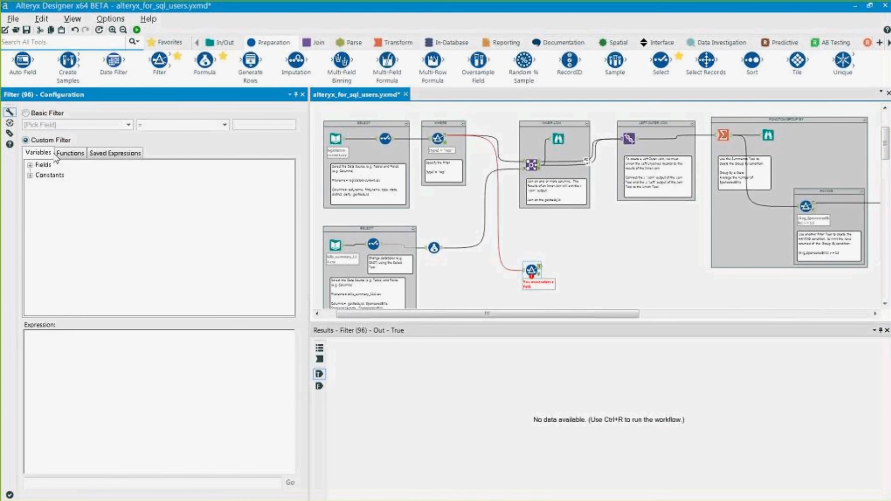
left_click(59, 154)
left_click(45, 153)
left_click(29, 165)
left_click(57, 176)
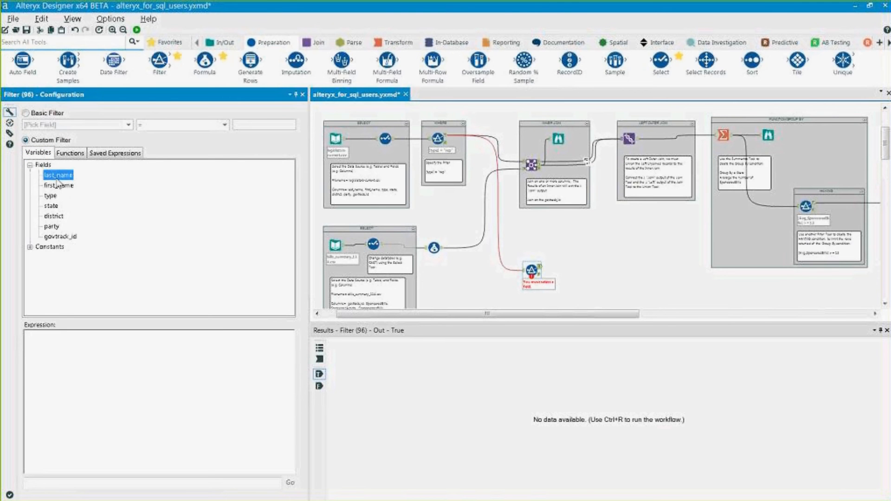
double_click(57, 179)
- Build the expression contains([last_name],"rton") and run the workflow with Ctrl+R
type("conta")
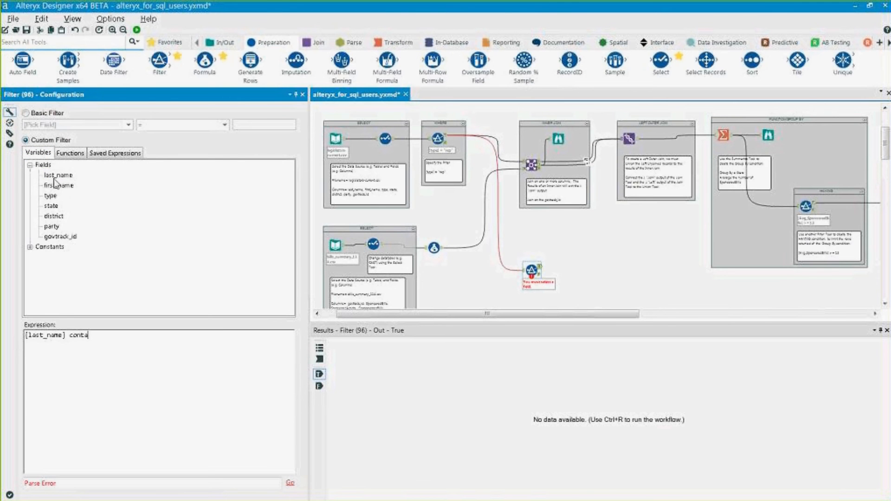
type("ins()")
key("Left")
left_click(71, 153)
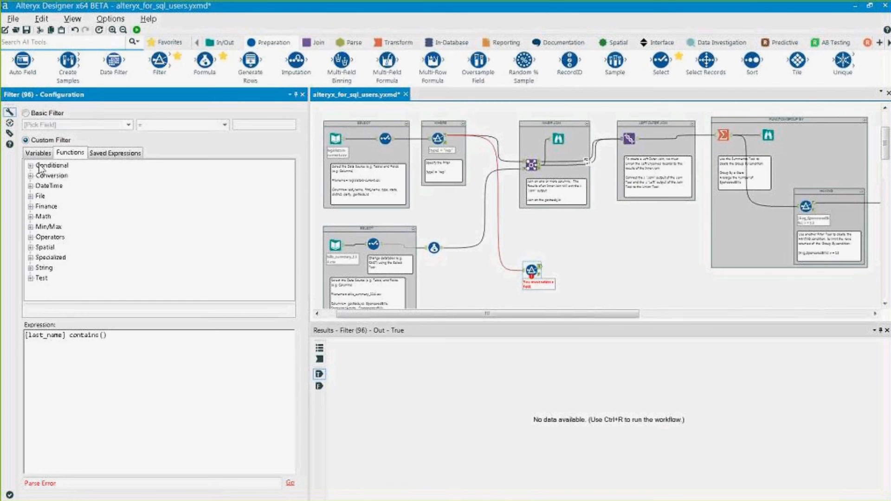
left_click(31, 268)
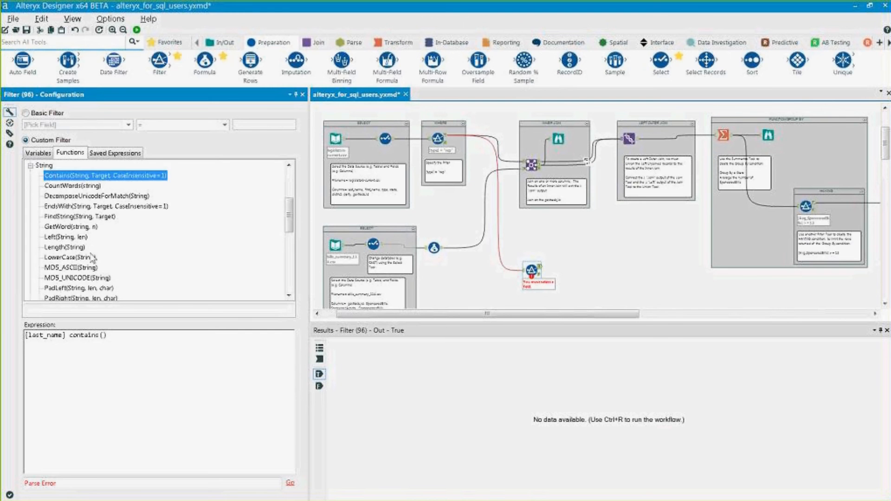
left_click_drag(66, 334, 7, 329)
key("ctrl+x")
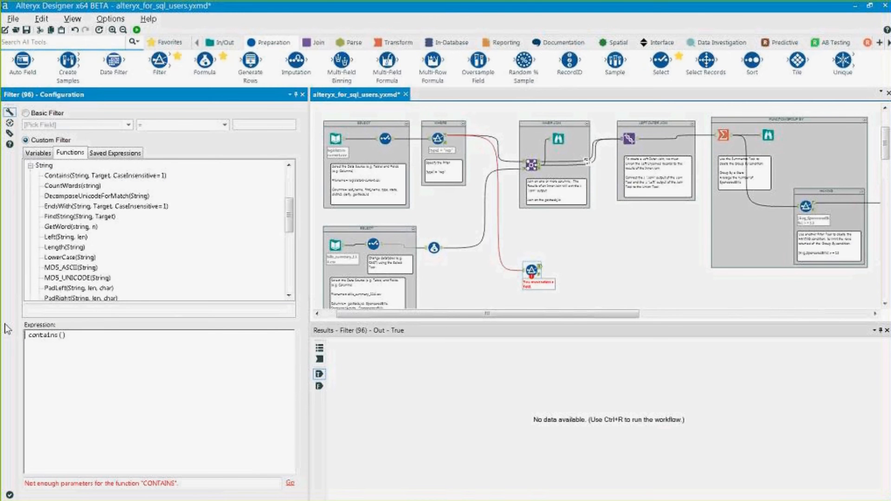
key("Right")
key("Right")
key("Right")
key("Right")
key("Right")
key("Right")
key("Right")
key("Right")
key("ctrl+v")
type(",\"")
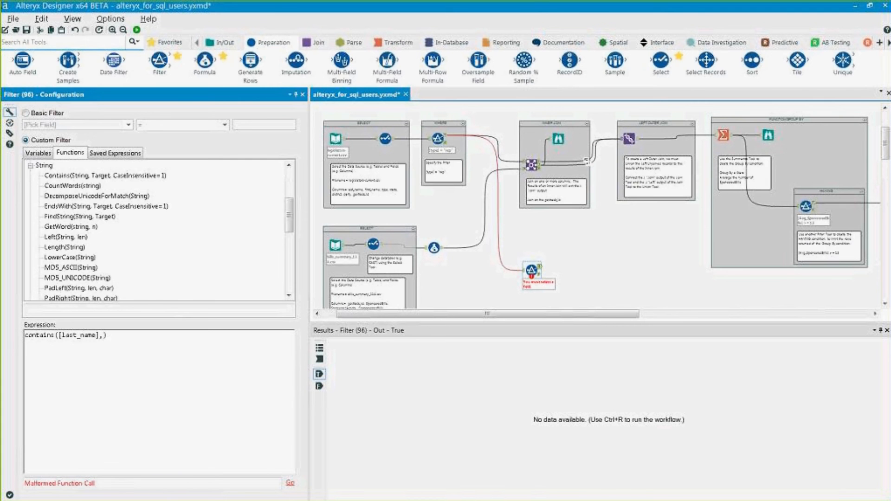
type("rt")
key("BackSpace")
key("BackSpace")
type("rton\"")
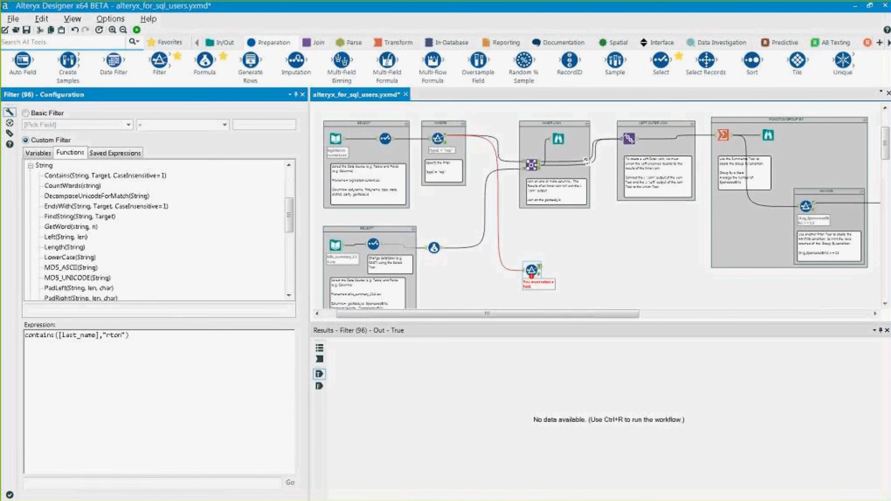
key("ctrl+r")
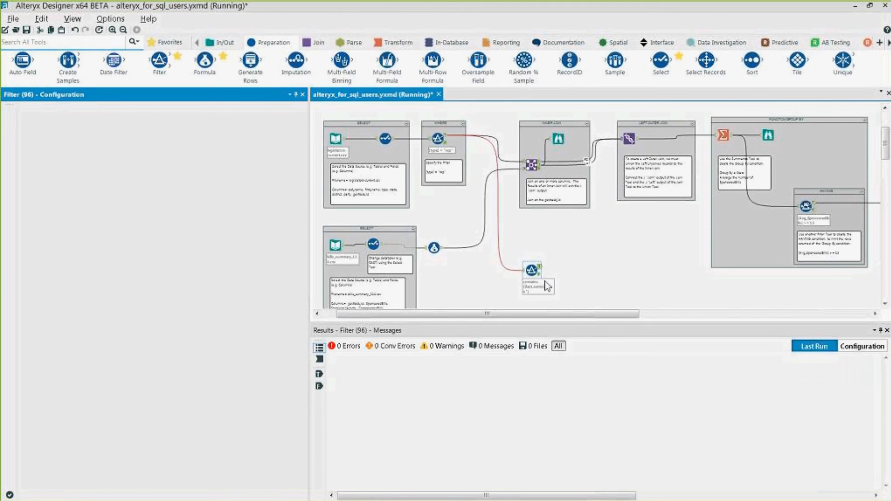
- Highlight the Barton and Norton results, then select the contains expression and bring up the function list
left_click_drag(372, 368, 387, 345)
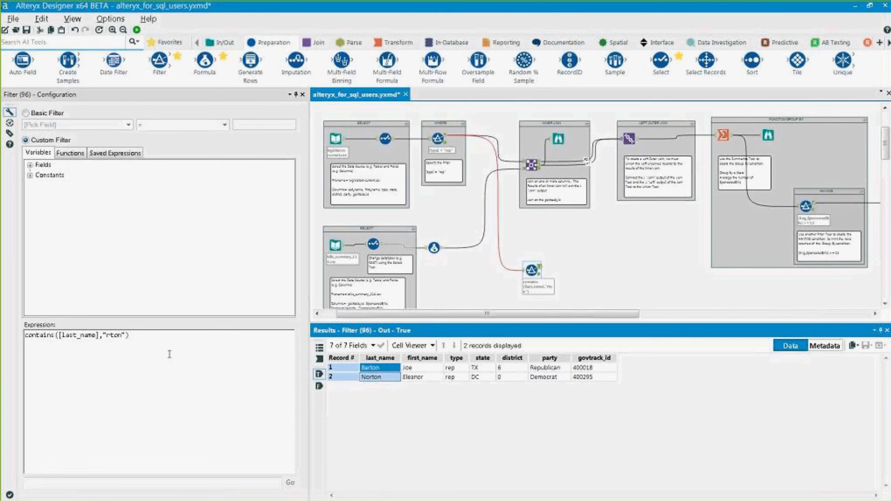
left_click(77, 333)
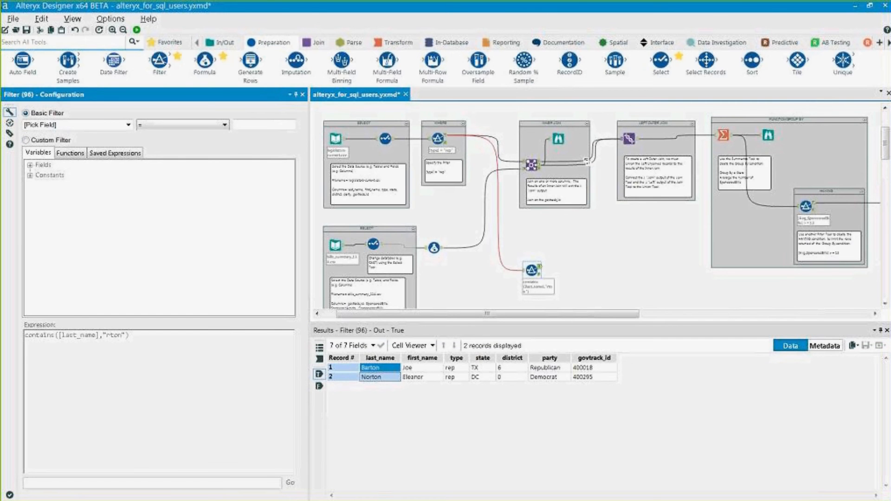
left_click(26, 139)
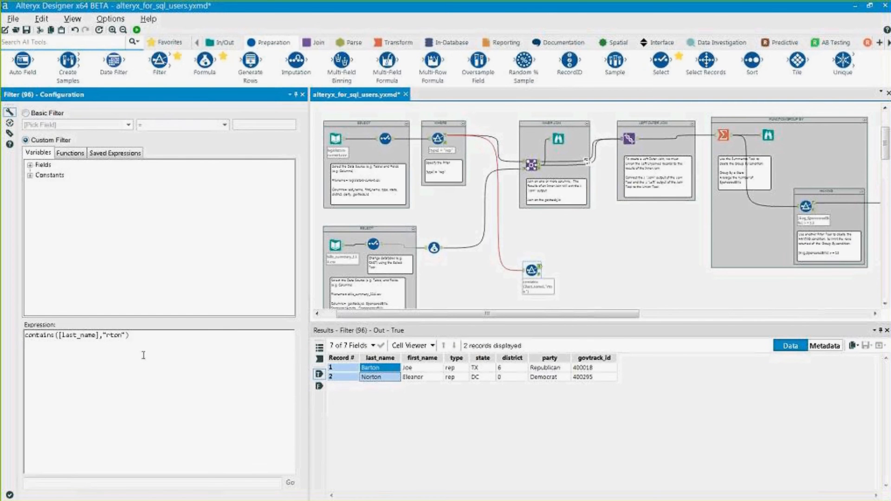
left_click_drag(144, 355, 17, 323)
left_click(70, 153)
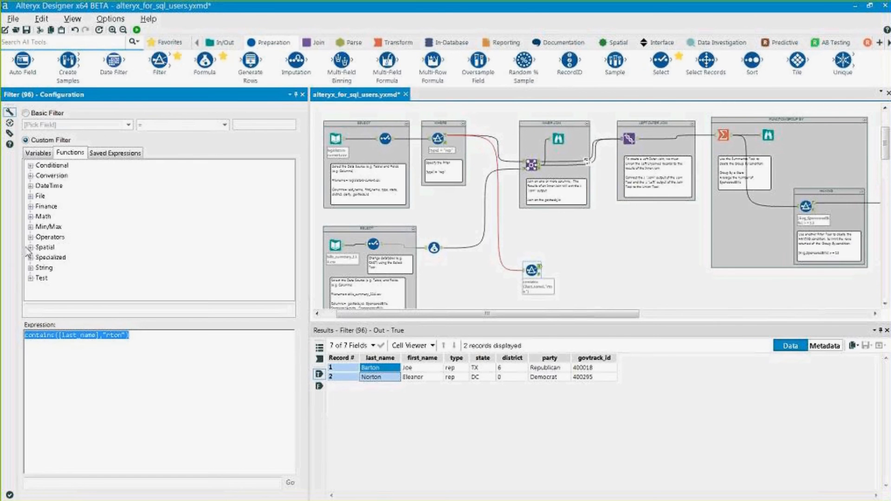
- Replace the expression with a String REGEX_Match template using [last_name] as its string
left_click(30, 268)
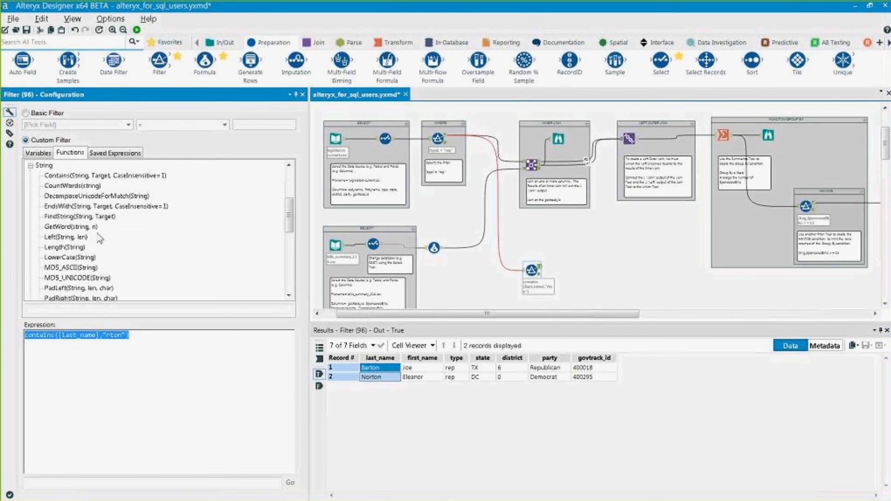
scroll(99, 239, "down", 2)
double_click(85, 258)
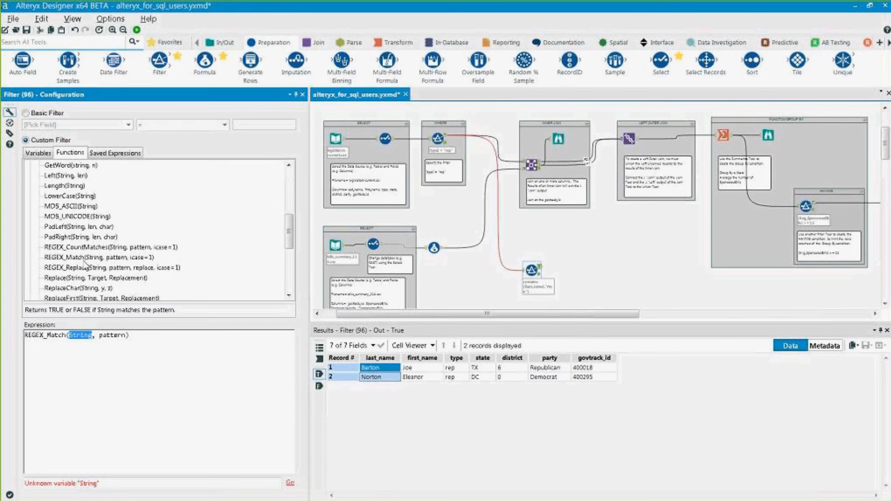
left_click(32, 155)
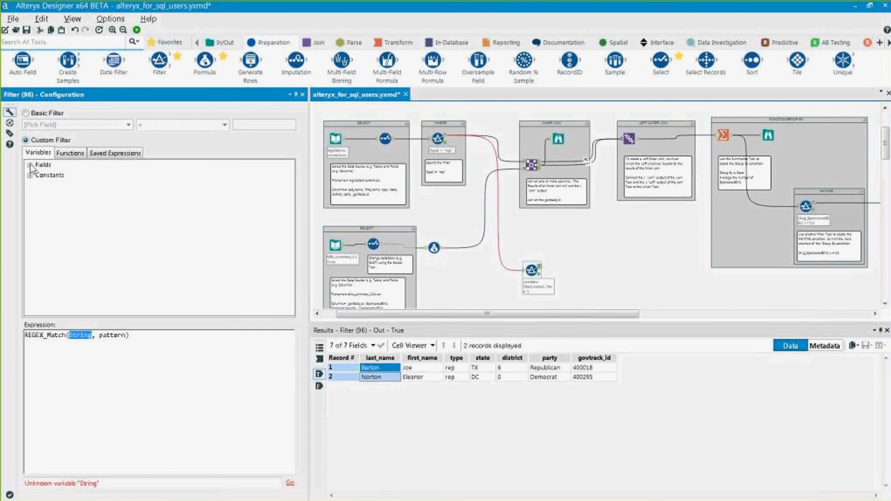
left_click(30, 166)
left_click(50, 179)
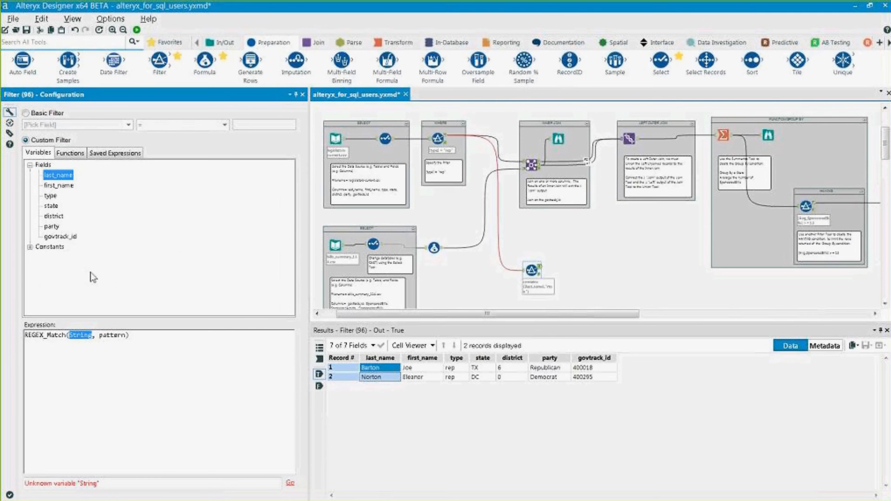
double_click(52, 175)
- Set the regex pattern to "B.+r.+n" and run the workflow
double_click(120, 335)
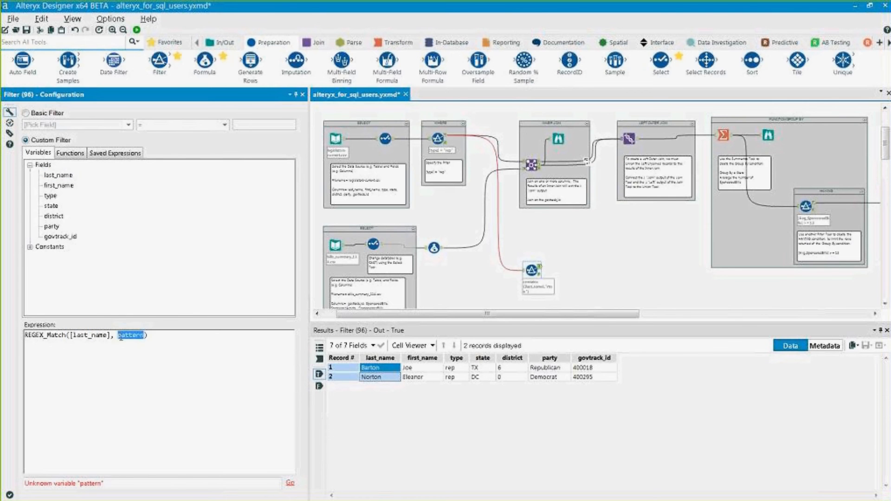
key("ctrl+a")
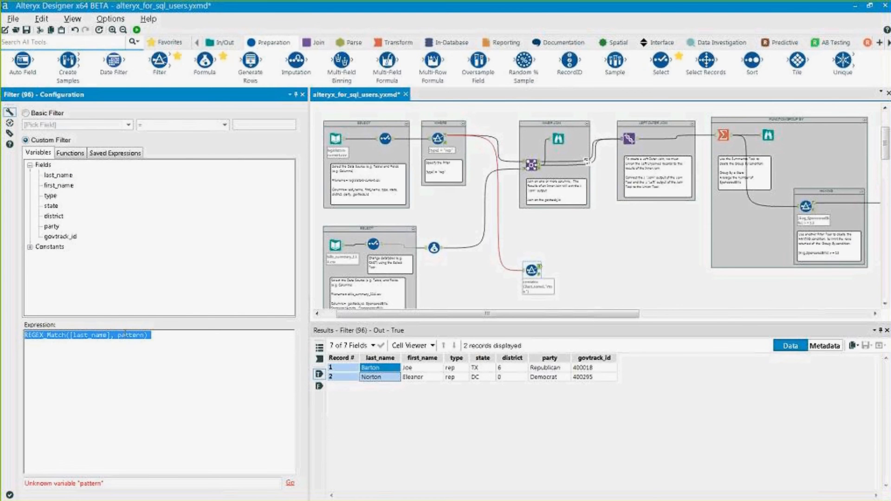
key("Home")
key("ctrl+shift+Right")
key("Delete")
key("Delete")
key("Delete")
key("Delete")
key("ctrl+z")
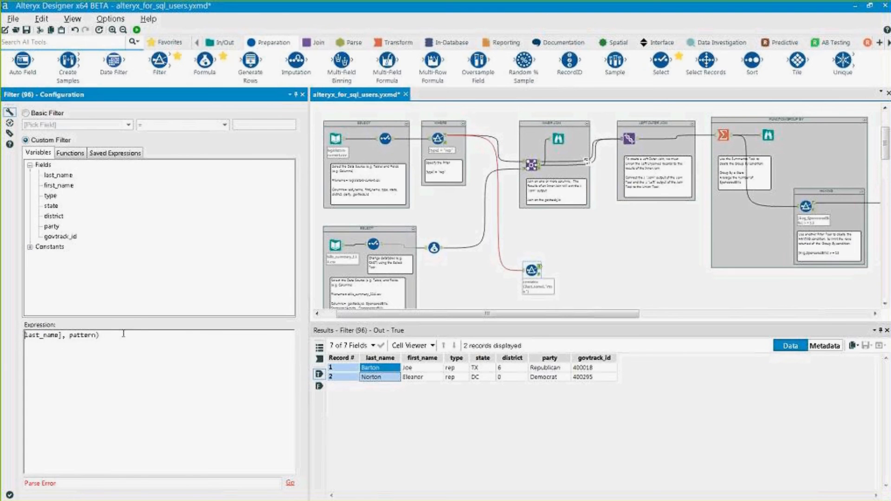
key("ctrl+z")
key("ctrl+z")
key("ctrl+z")
left_click(123, 335)
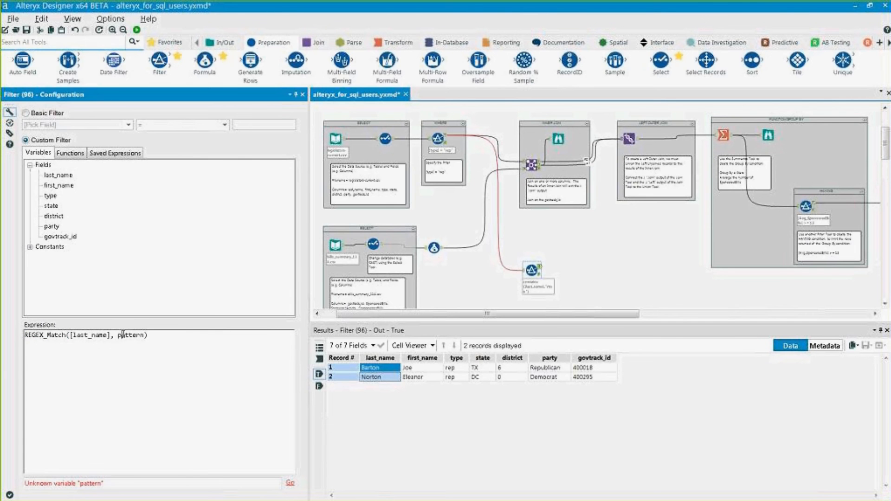
key("Delete")
key("Delete")
key("Delete")
key("Delete")
key("Delete")
key("Delete")
key("BackSpace")
type("\"B")
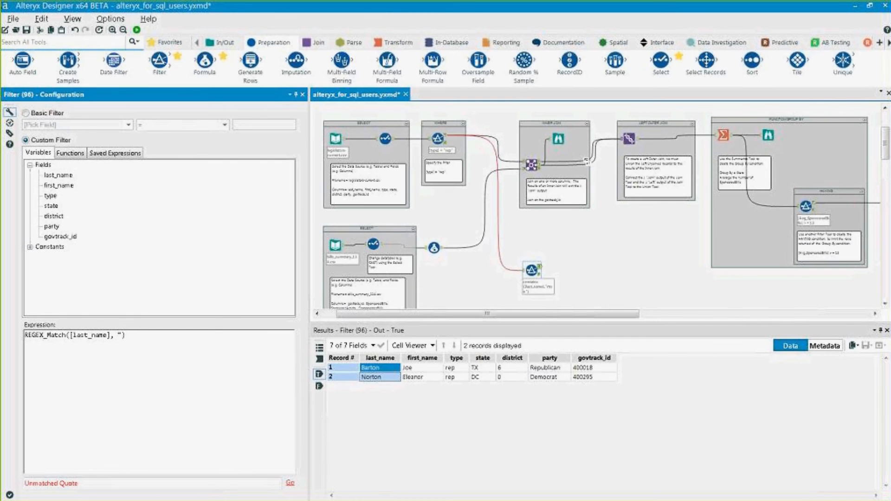
type(".+r.+n\"")
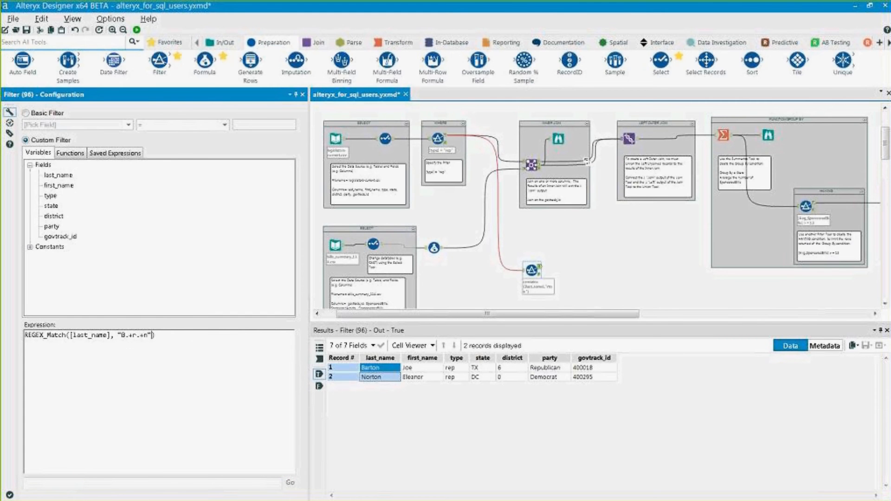
key("ctrl+r")
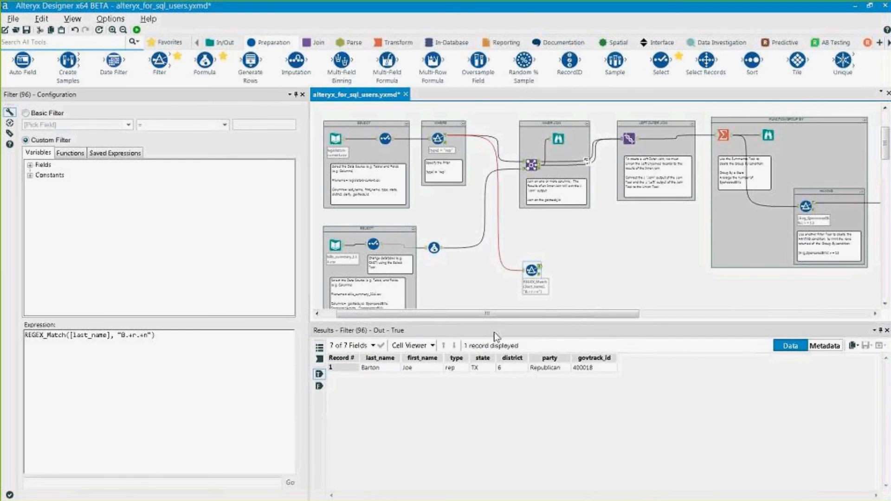
- Confirm Barton is the only match, then show PowerPoint's Alteryx Designer Training slide 19
left_click(379, 367)
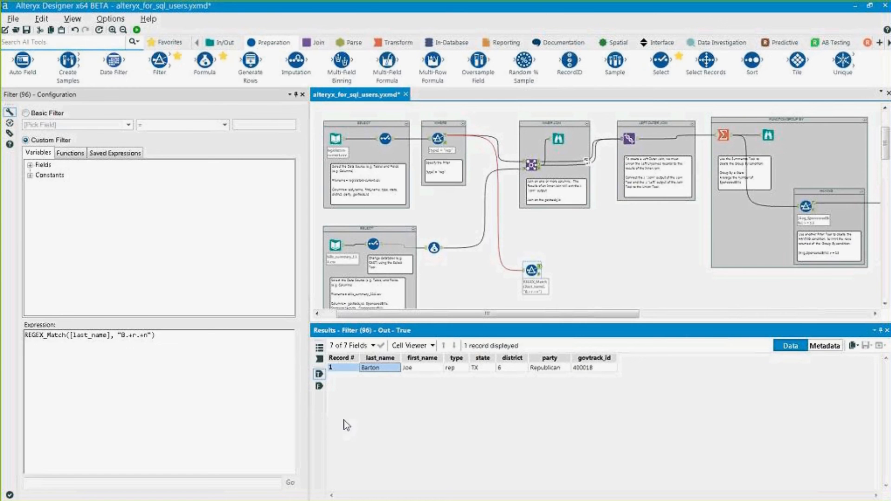
left_click(364, 3)
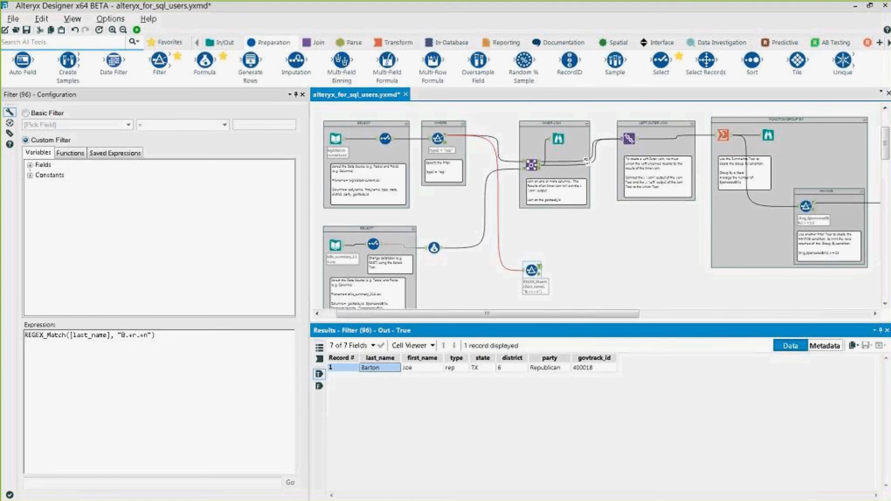
key("alt+Tab")
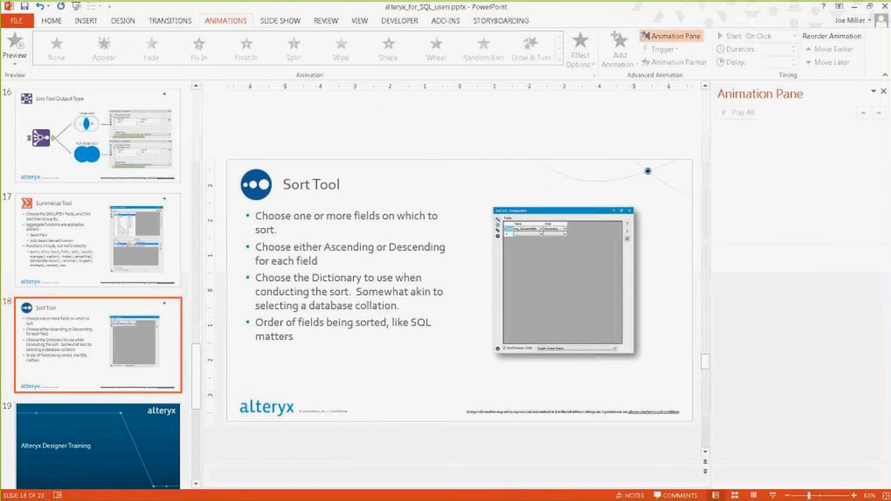
left_click(125, 461)
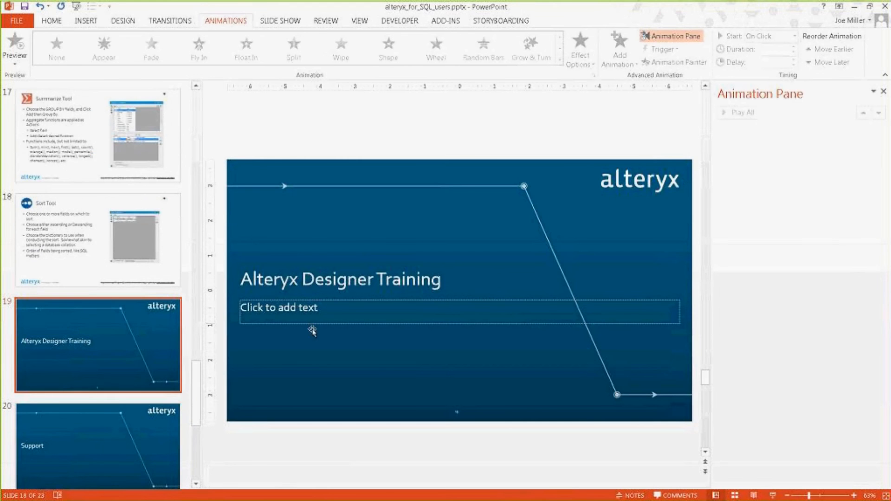